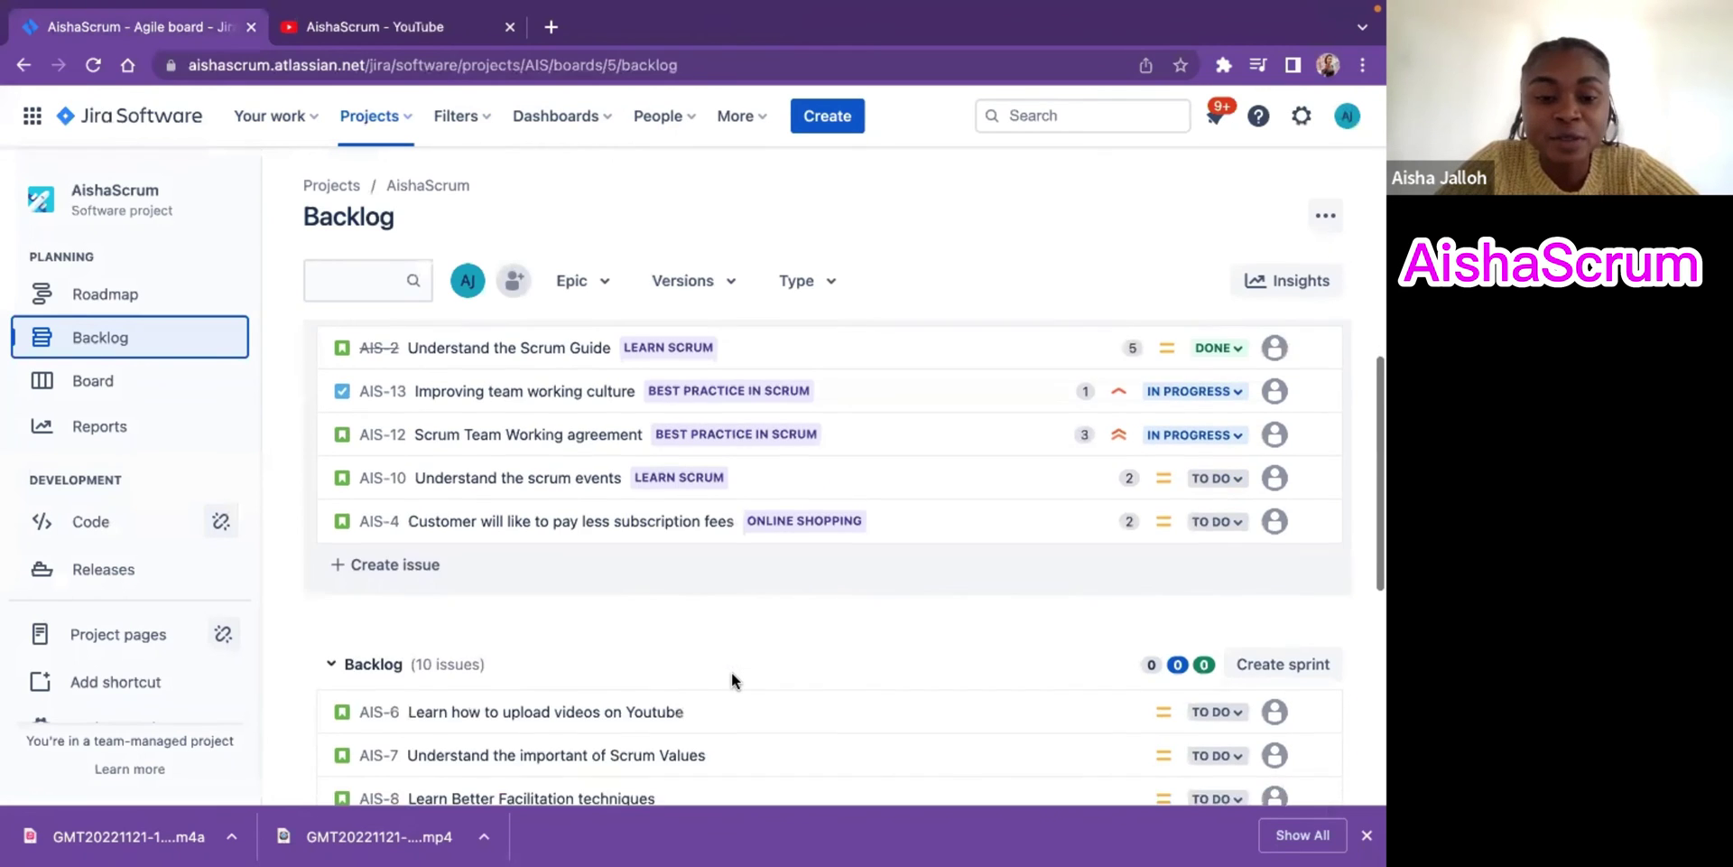
- Open the backlog story AIS-6 "Learn how to upload videos on Youtube" in its own full-page view
scroll(731, 671, "up", 1)
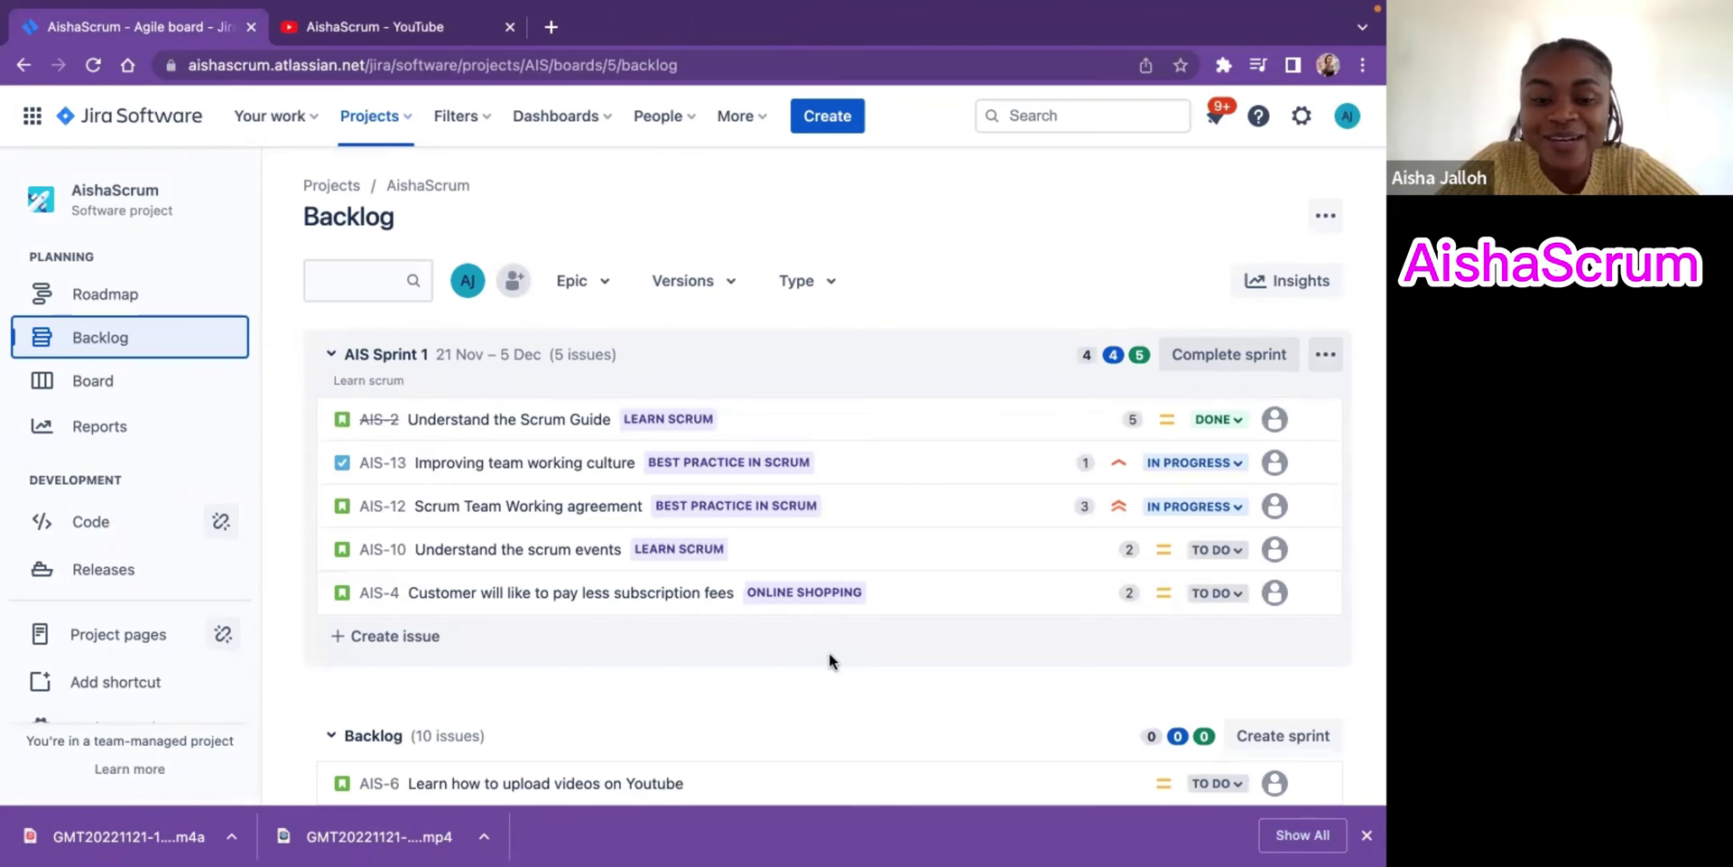
scroll(829, 655, "down", 1)
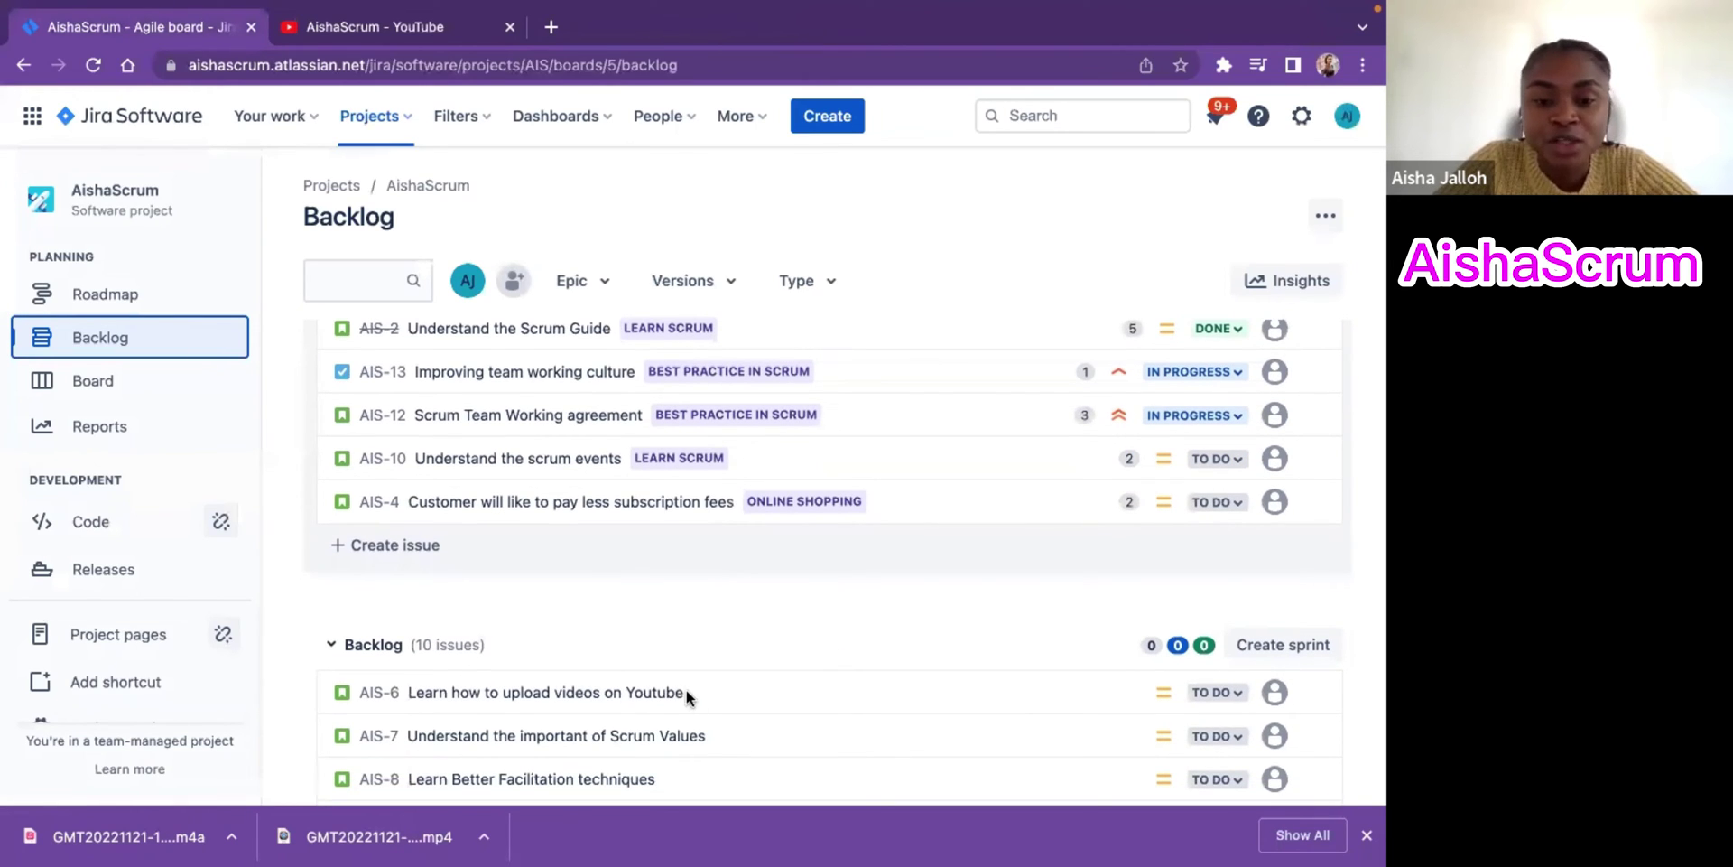
left_click(561, 692)
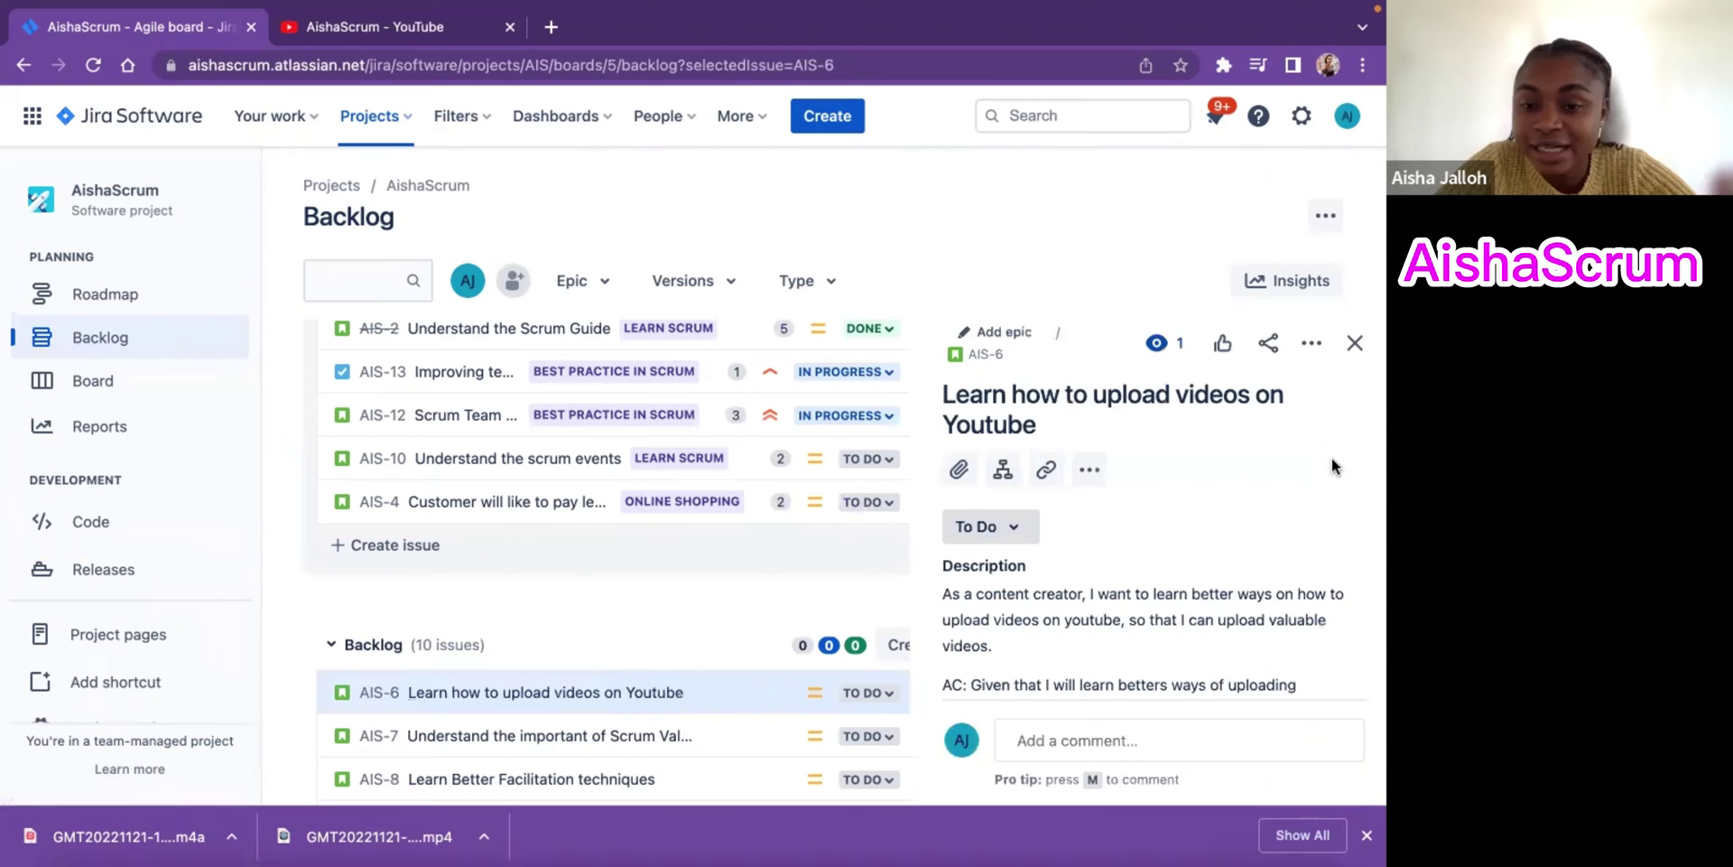
left_click(992, 353)
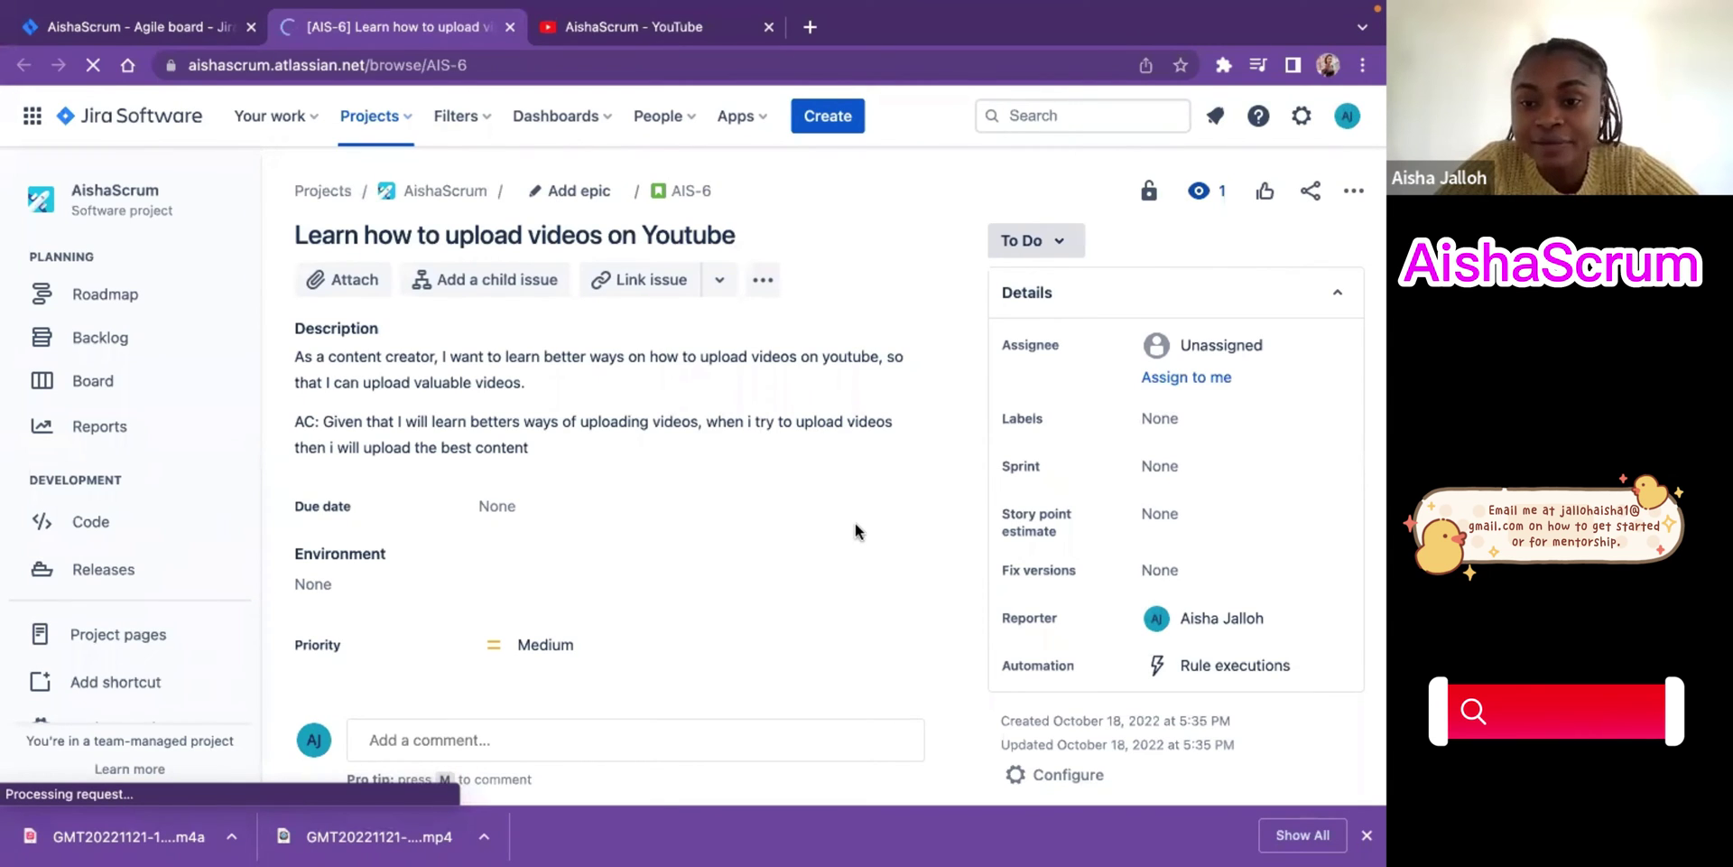
- Create a new label "Dependency" and apply it to the AIS-6 story
left_click(1178, 420)
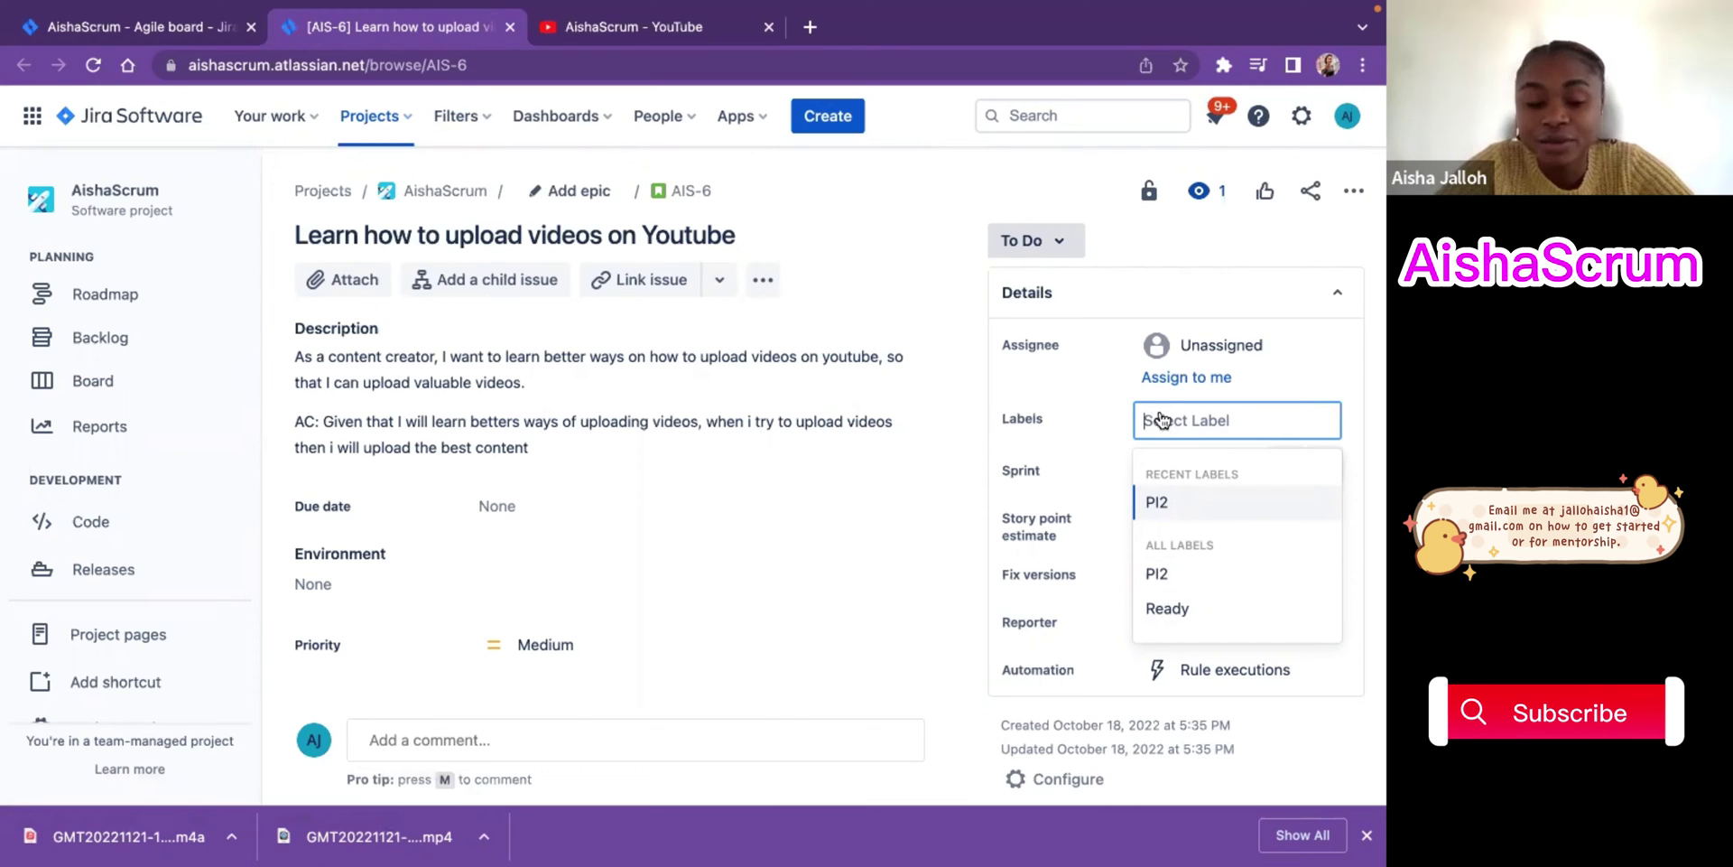
mouse_move(1163, 18)
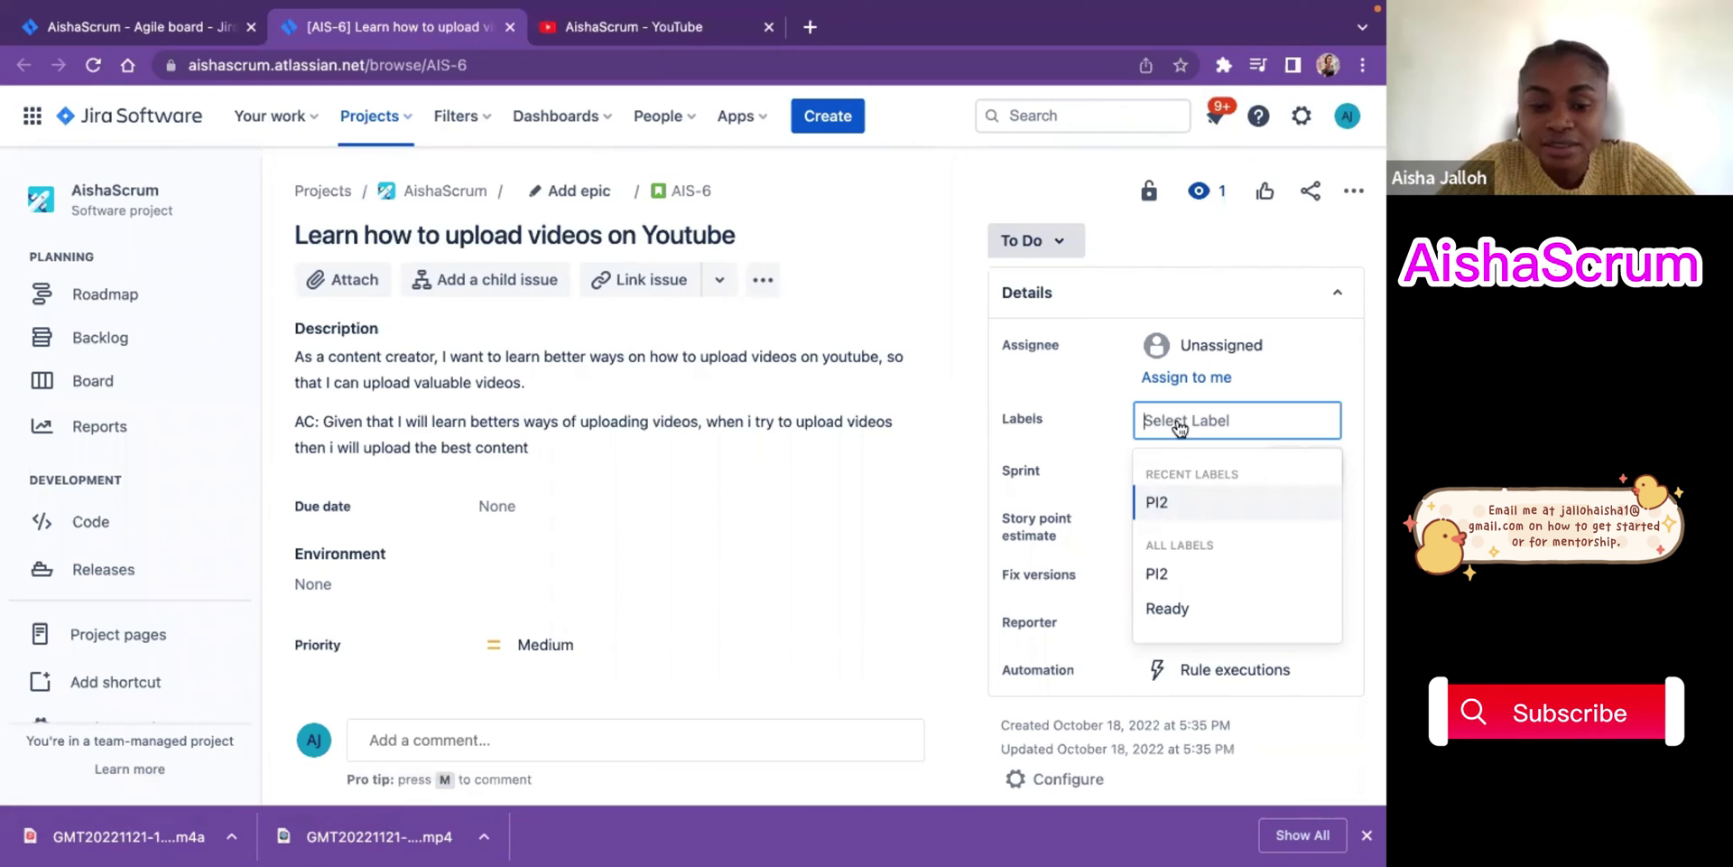
type("D")
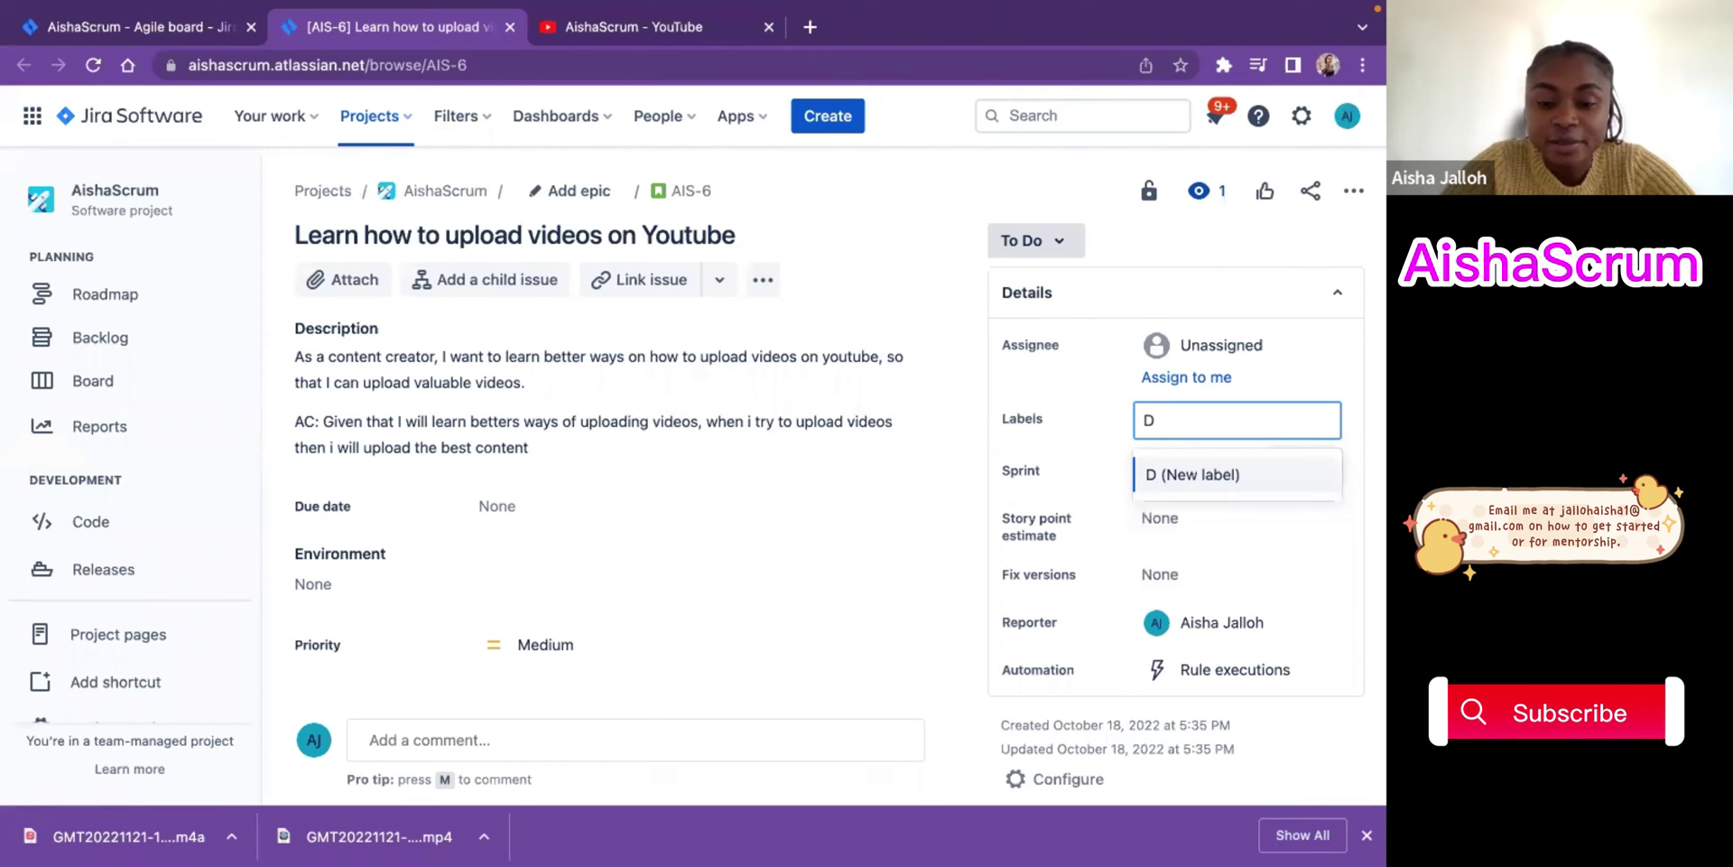
type("epend")
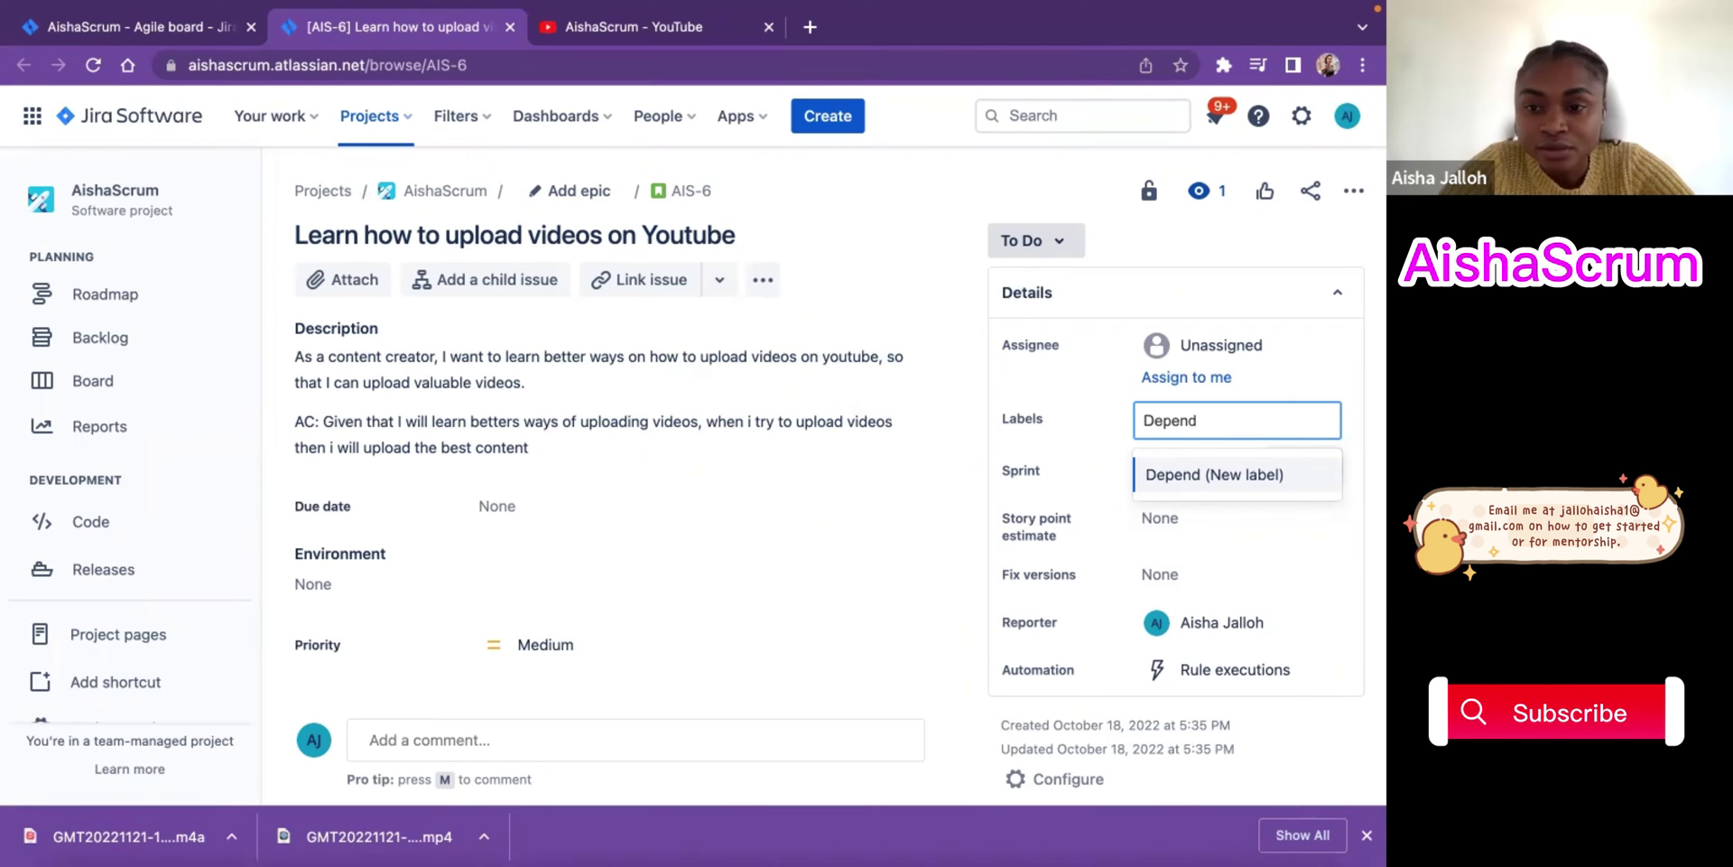
type("ency")
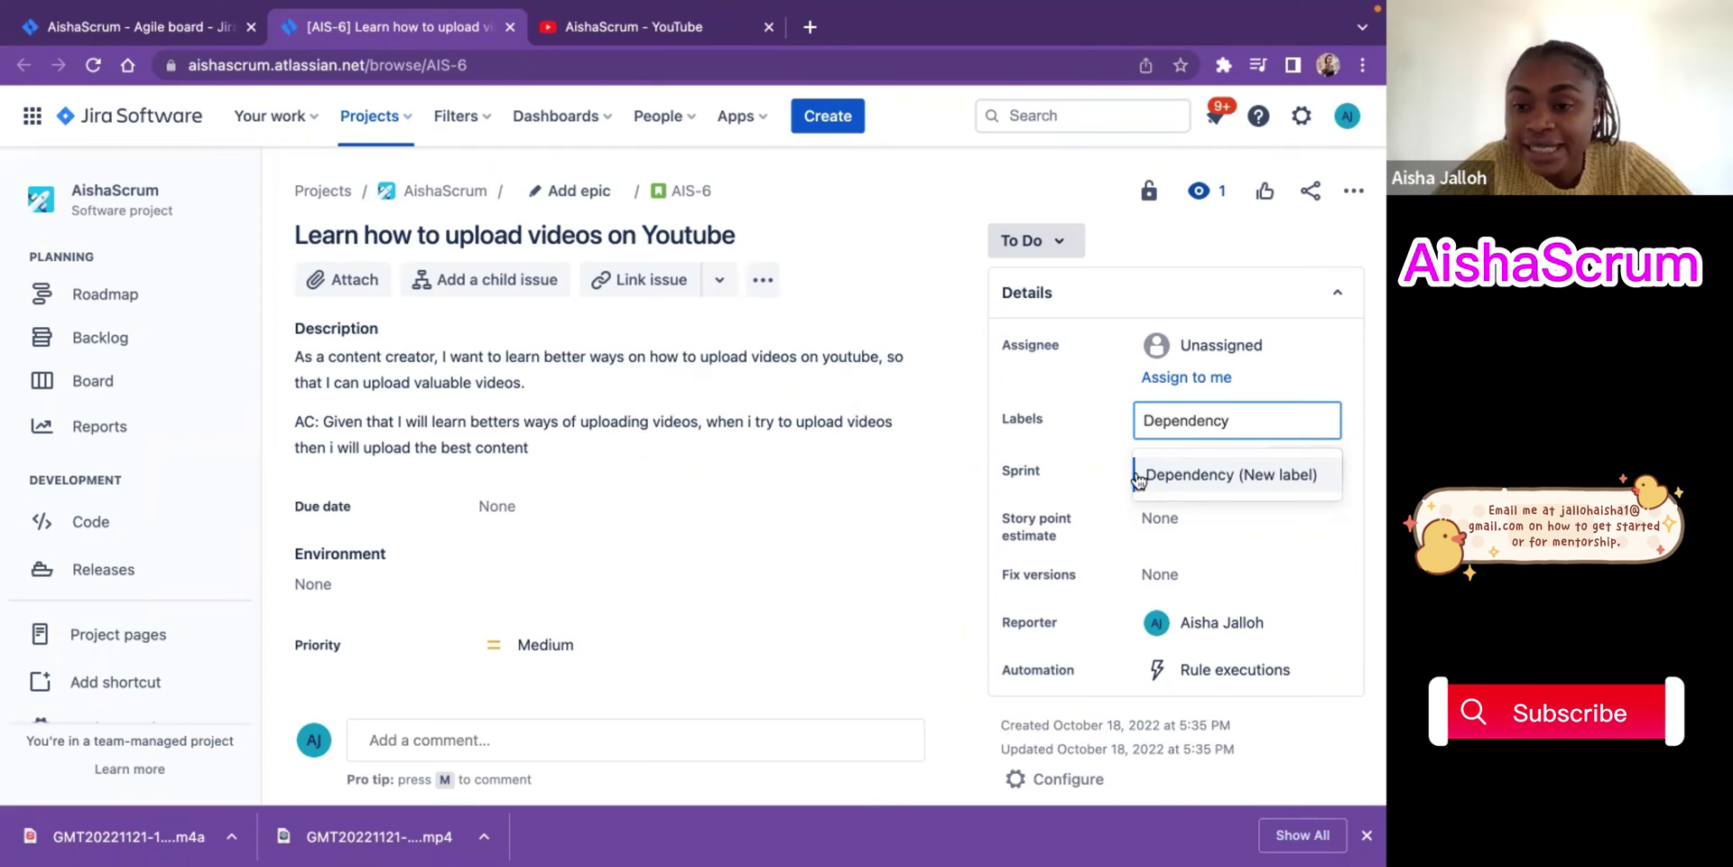
left_click(1190, 476)
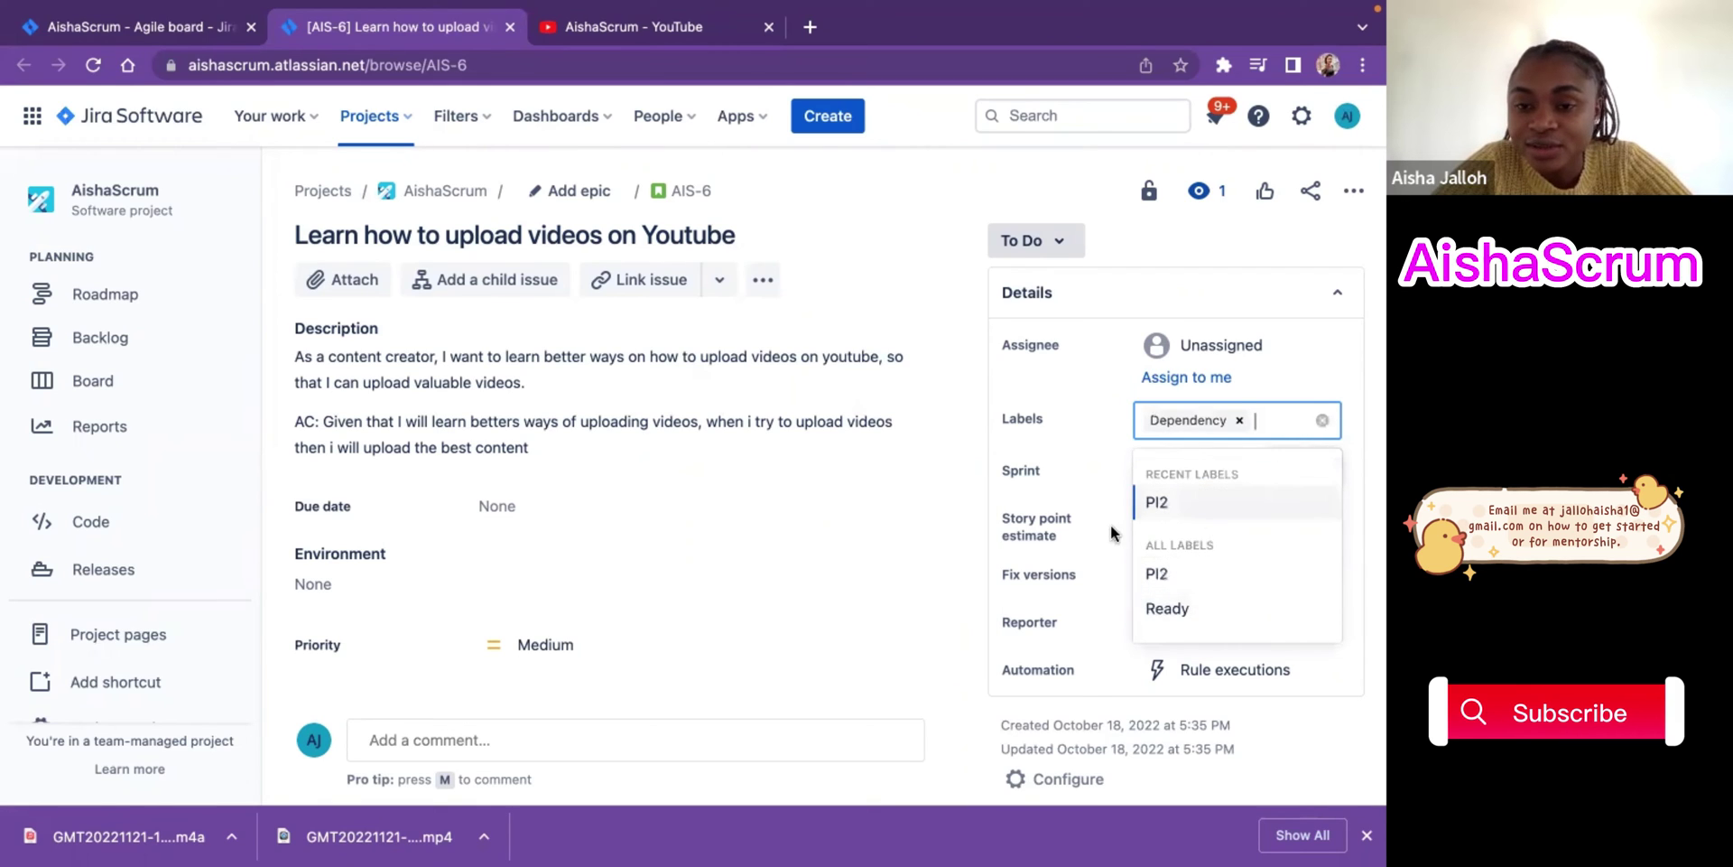
left_click(873, 535)
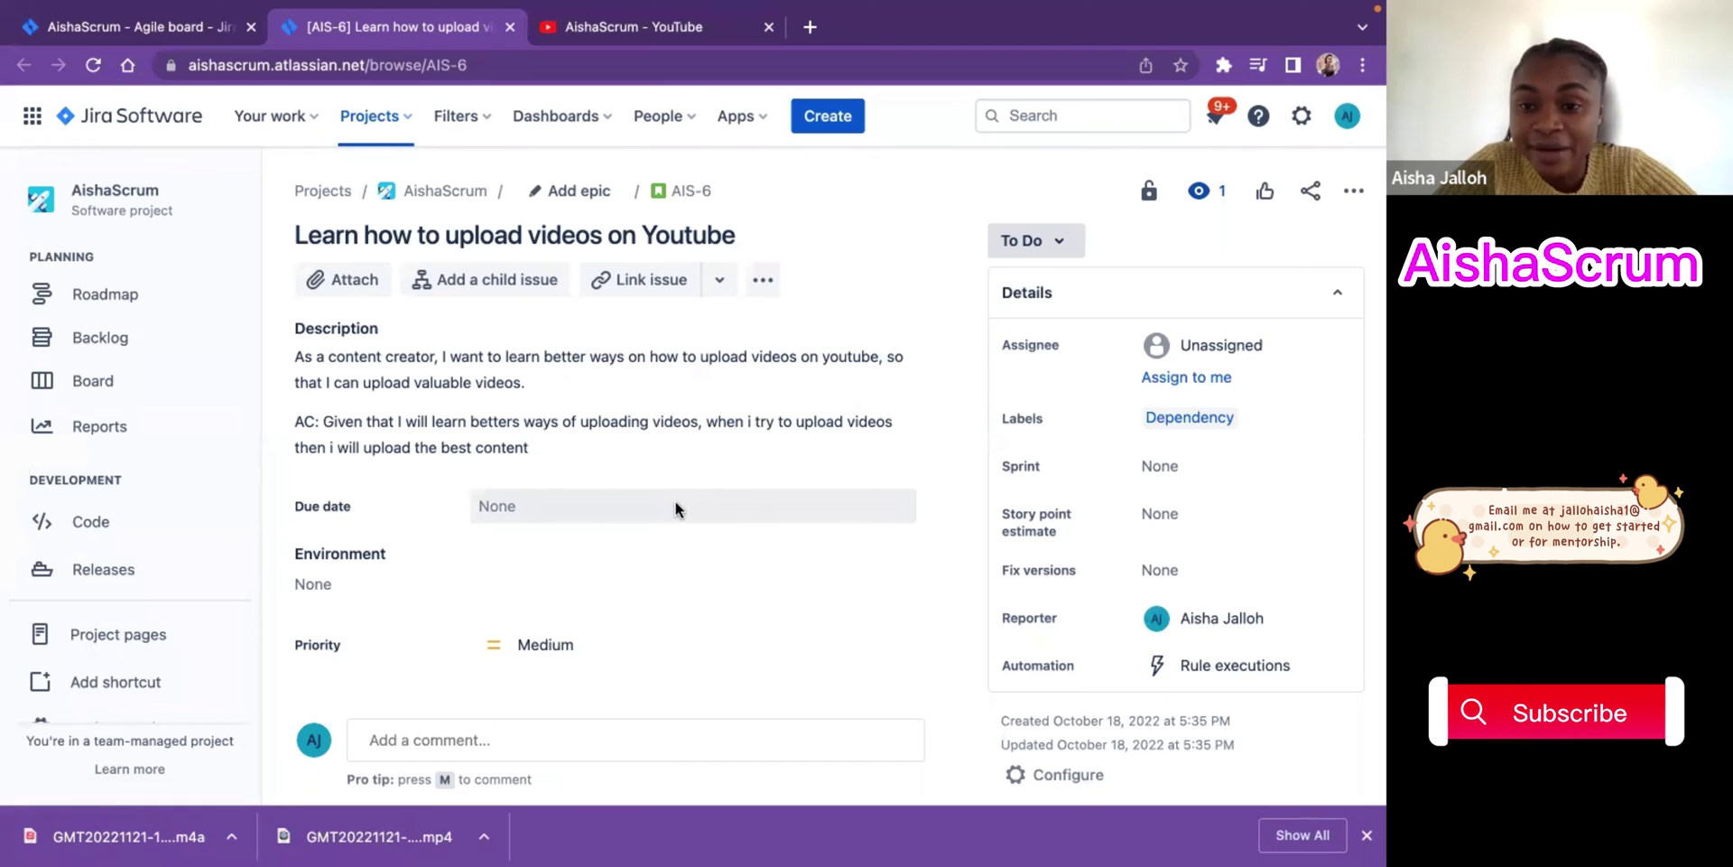
- Return to the backlog, add the existing "Dependency" label to AIS-14 "Fix my environment area to get tickets going", and close its details
left_click(118, 338)
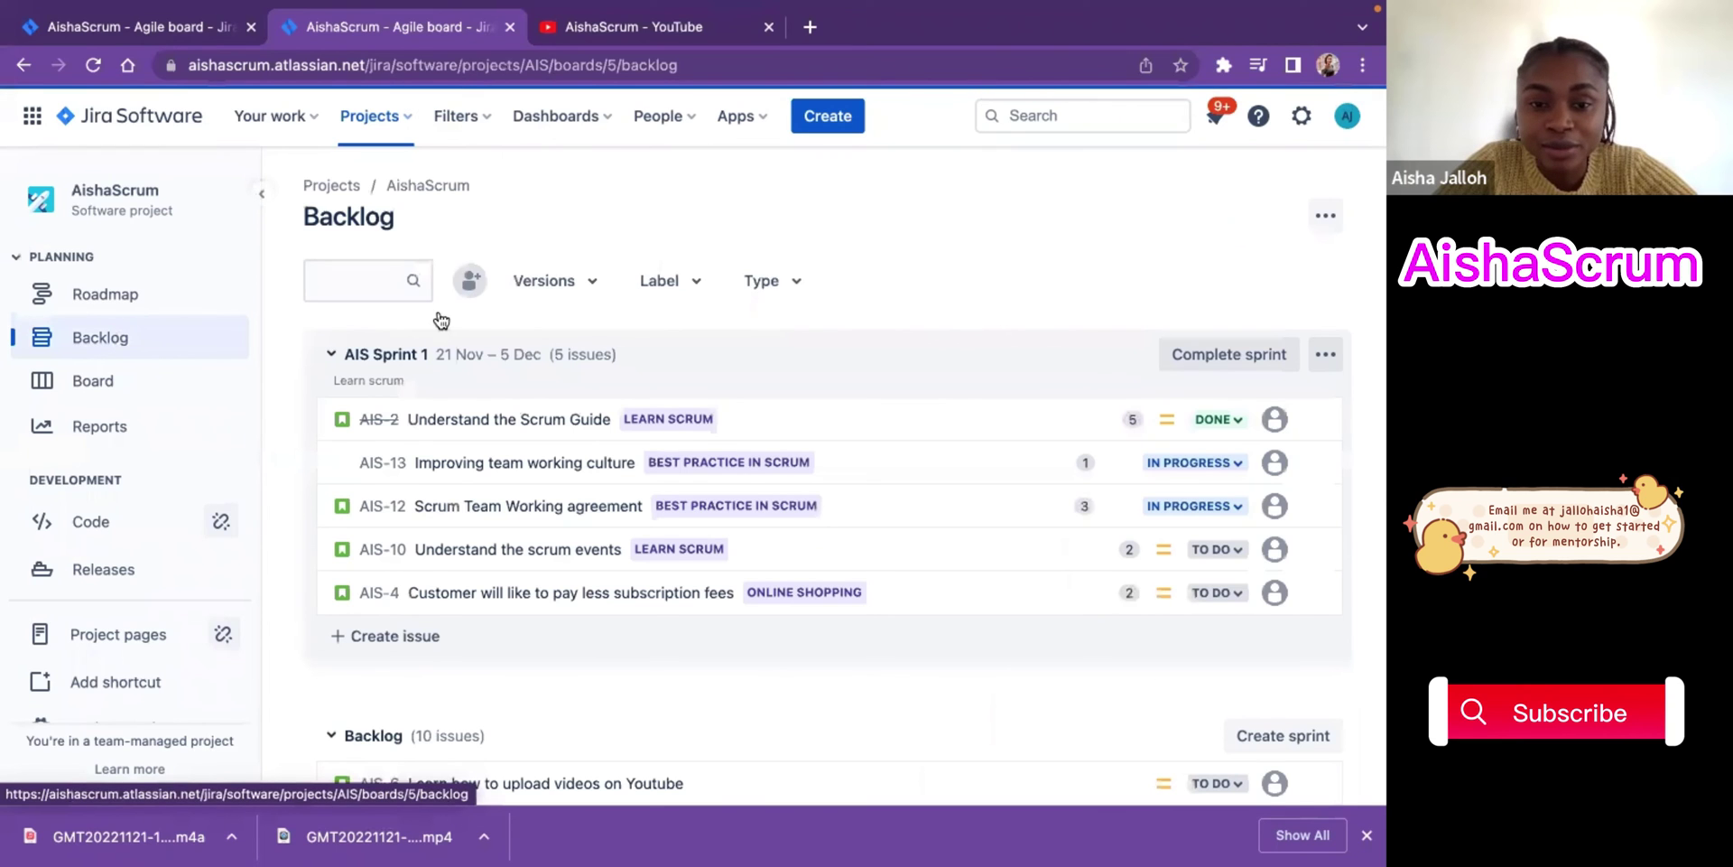
scroll(631, 623, "down", 5)
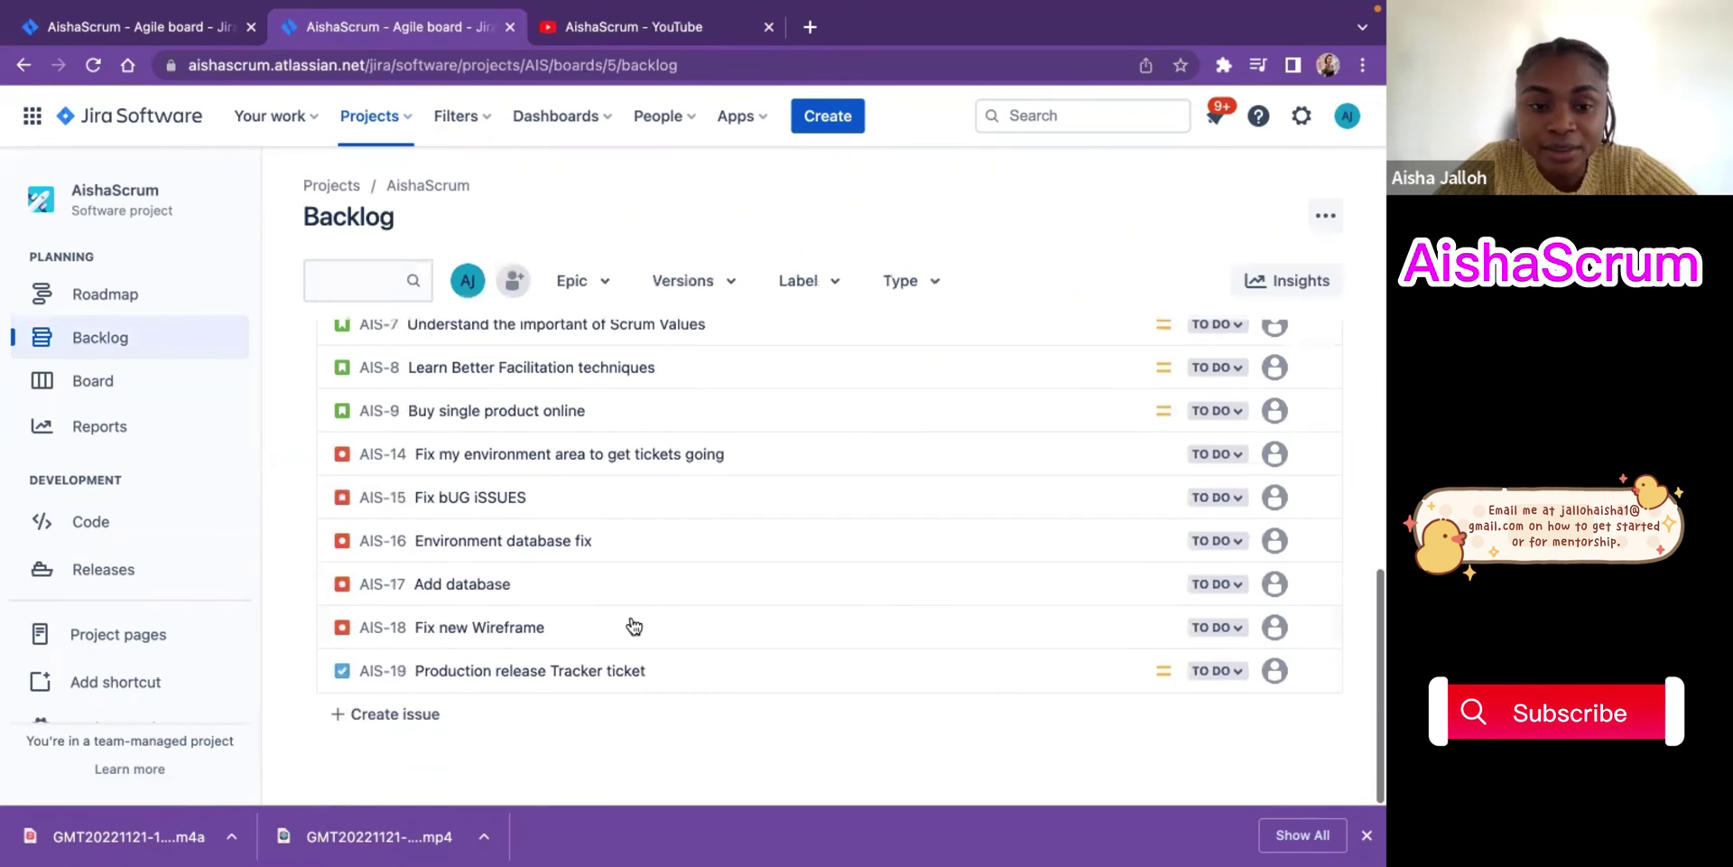
left_click(469, 459)
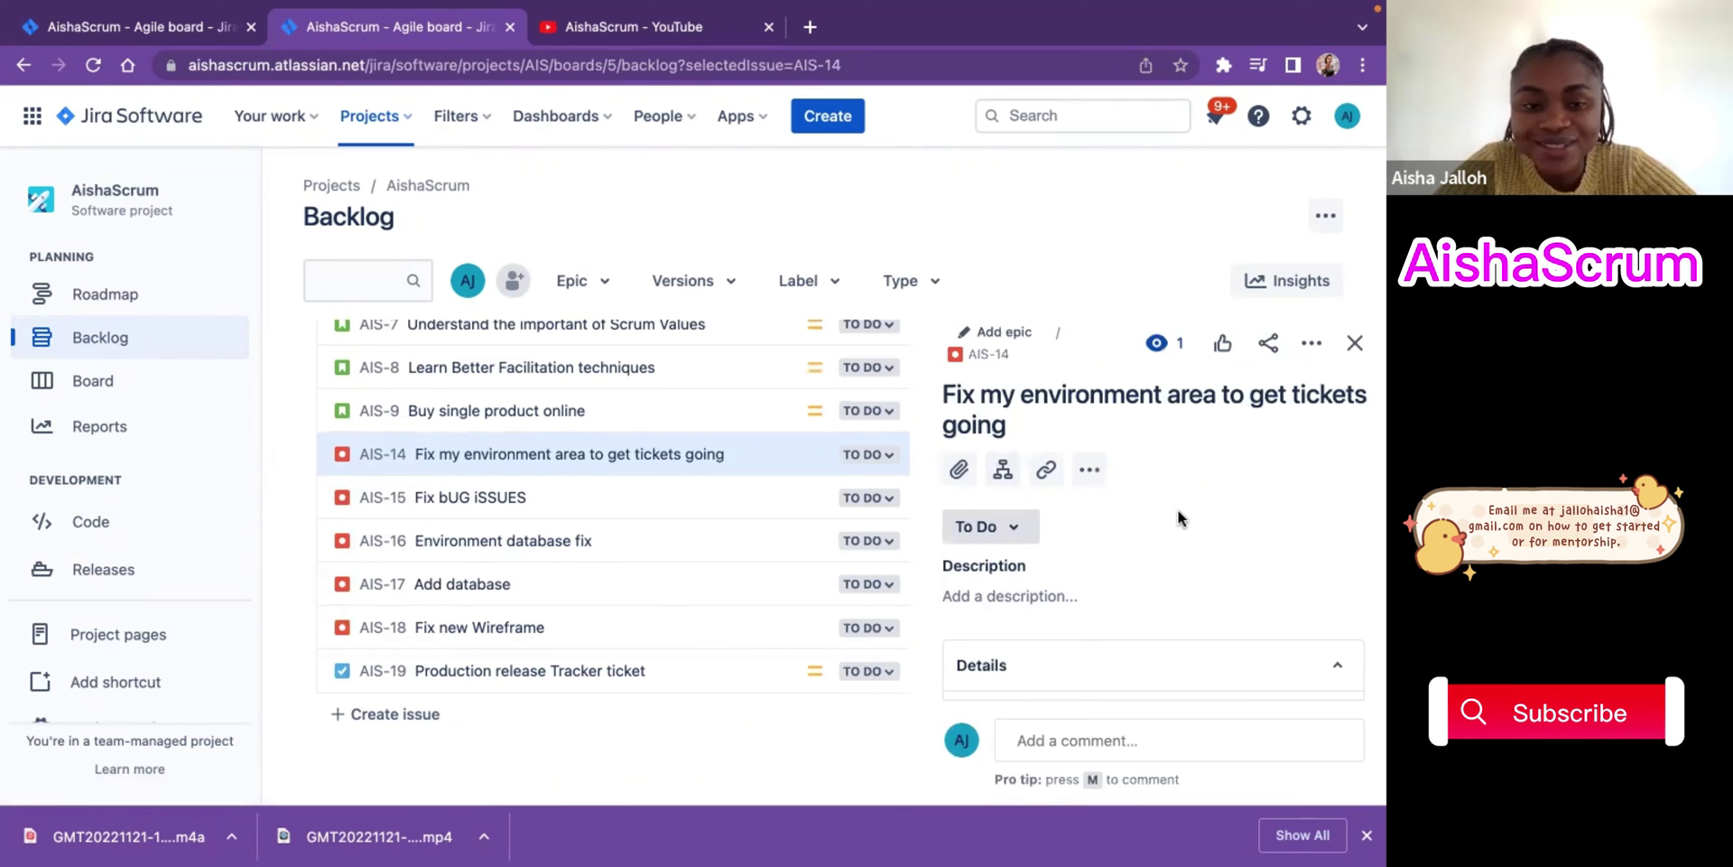
scroll(1177, 509, "down", 4)
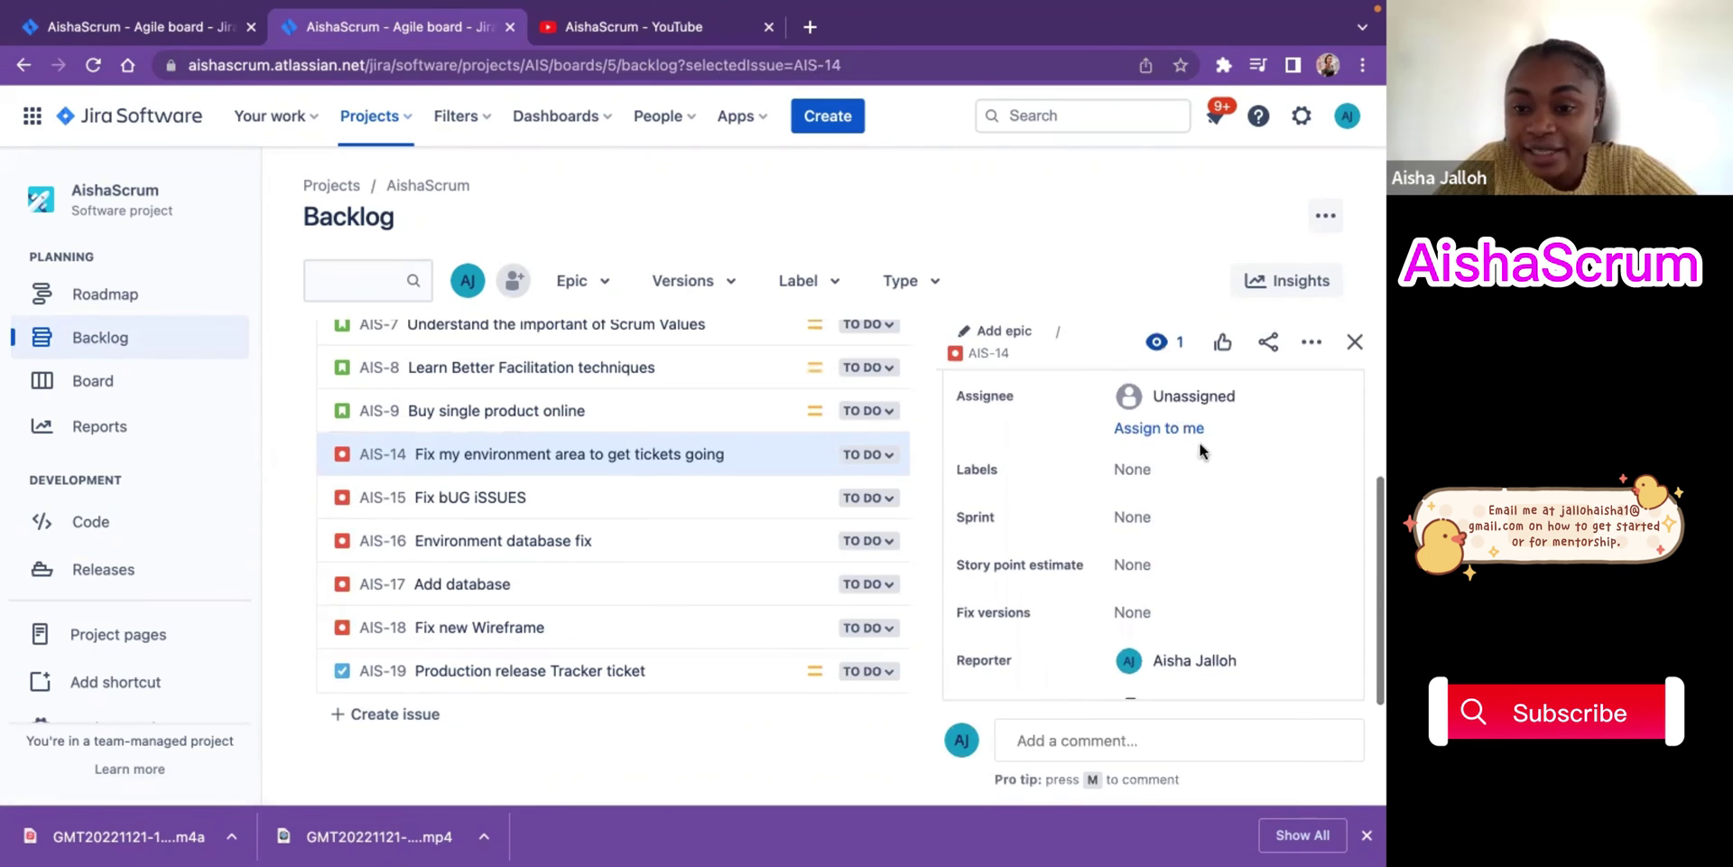
left_click(1152, 469)
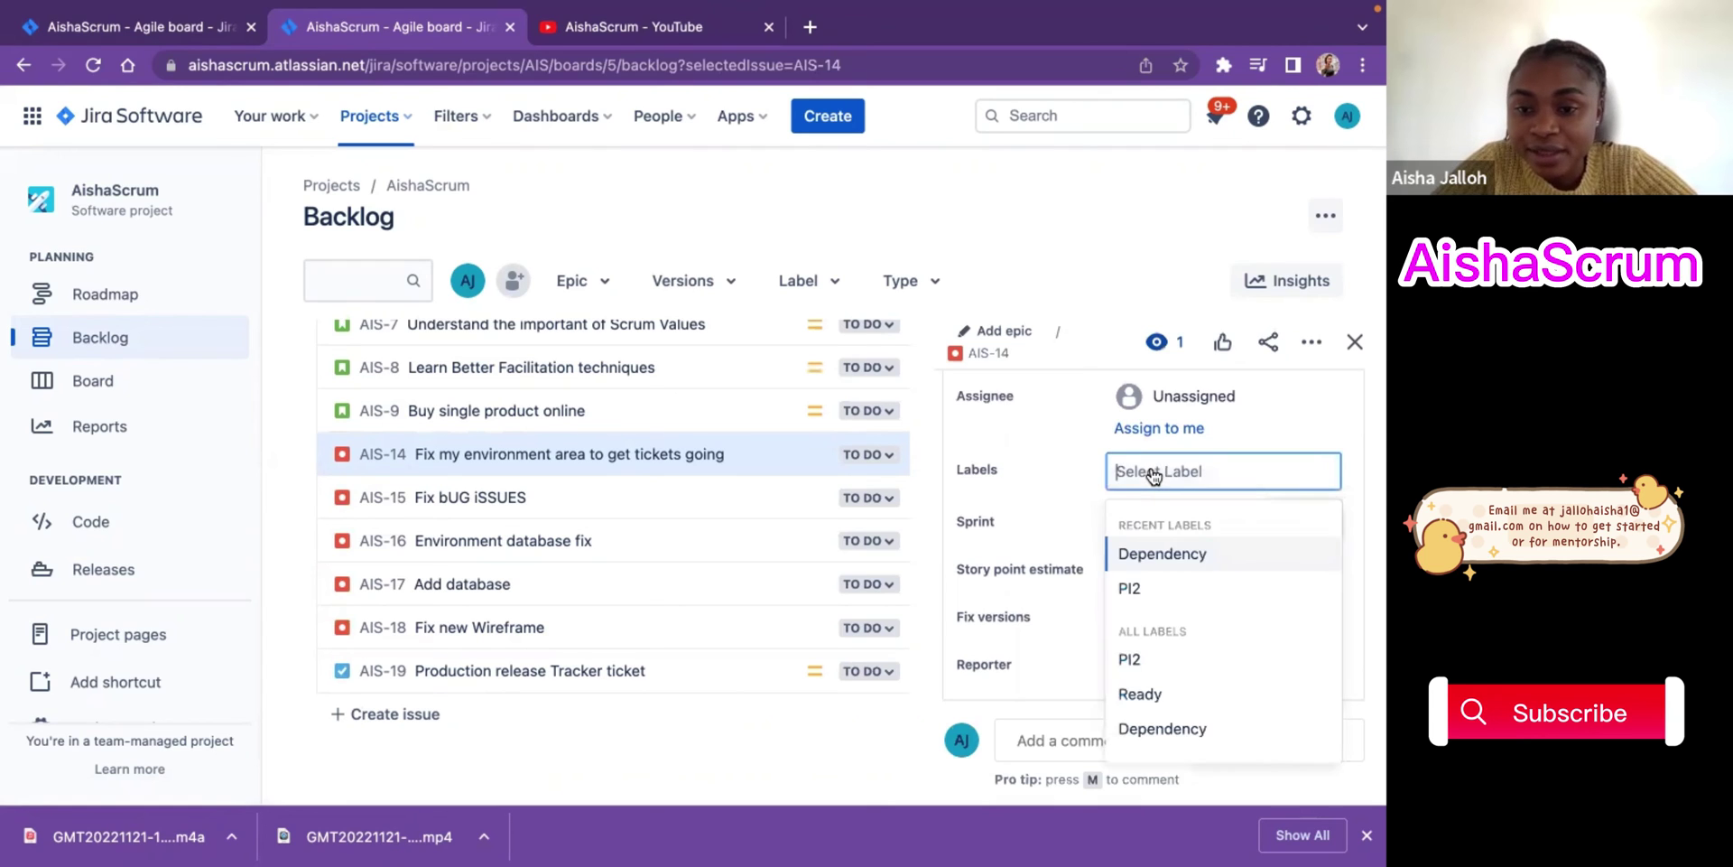
left_click(1179, 558)
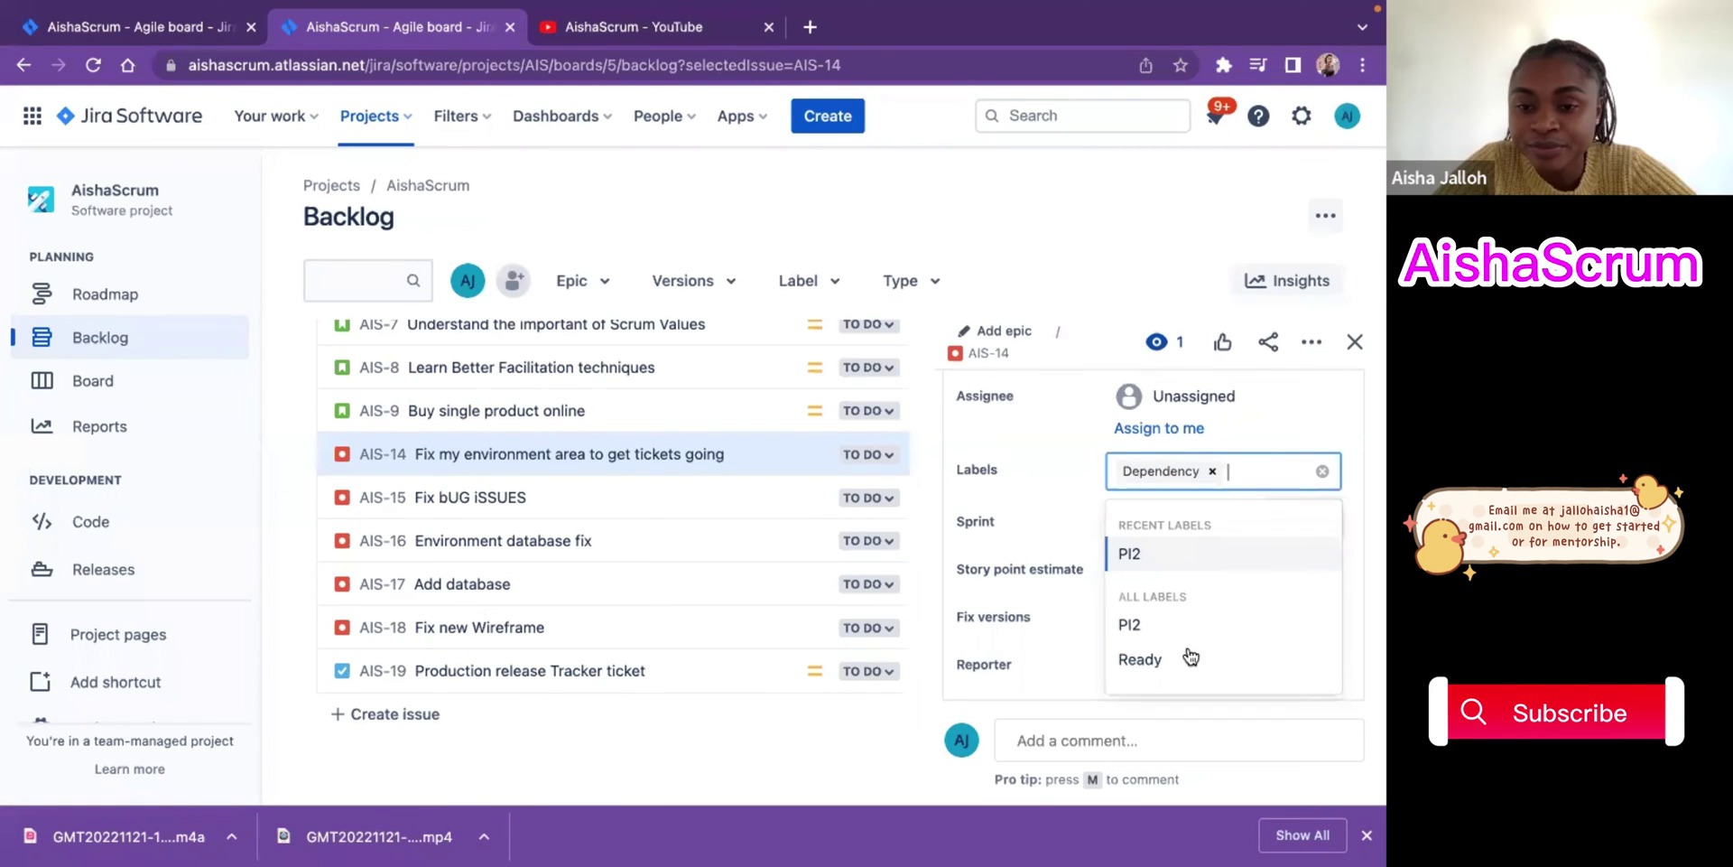
left_click(801, 752)
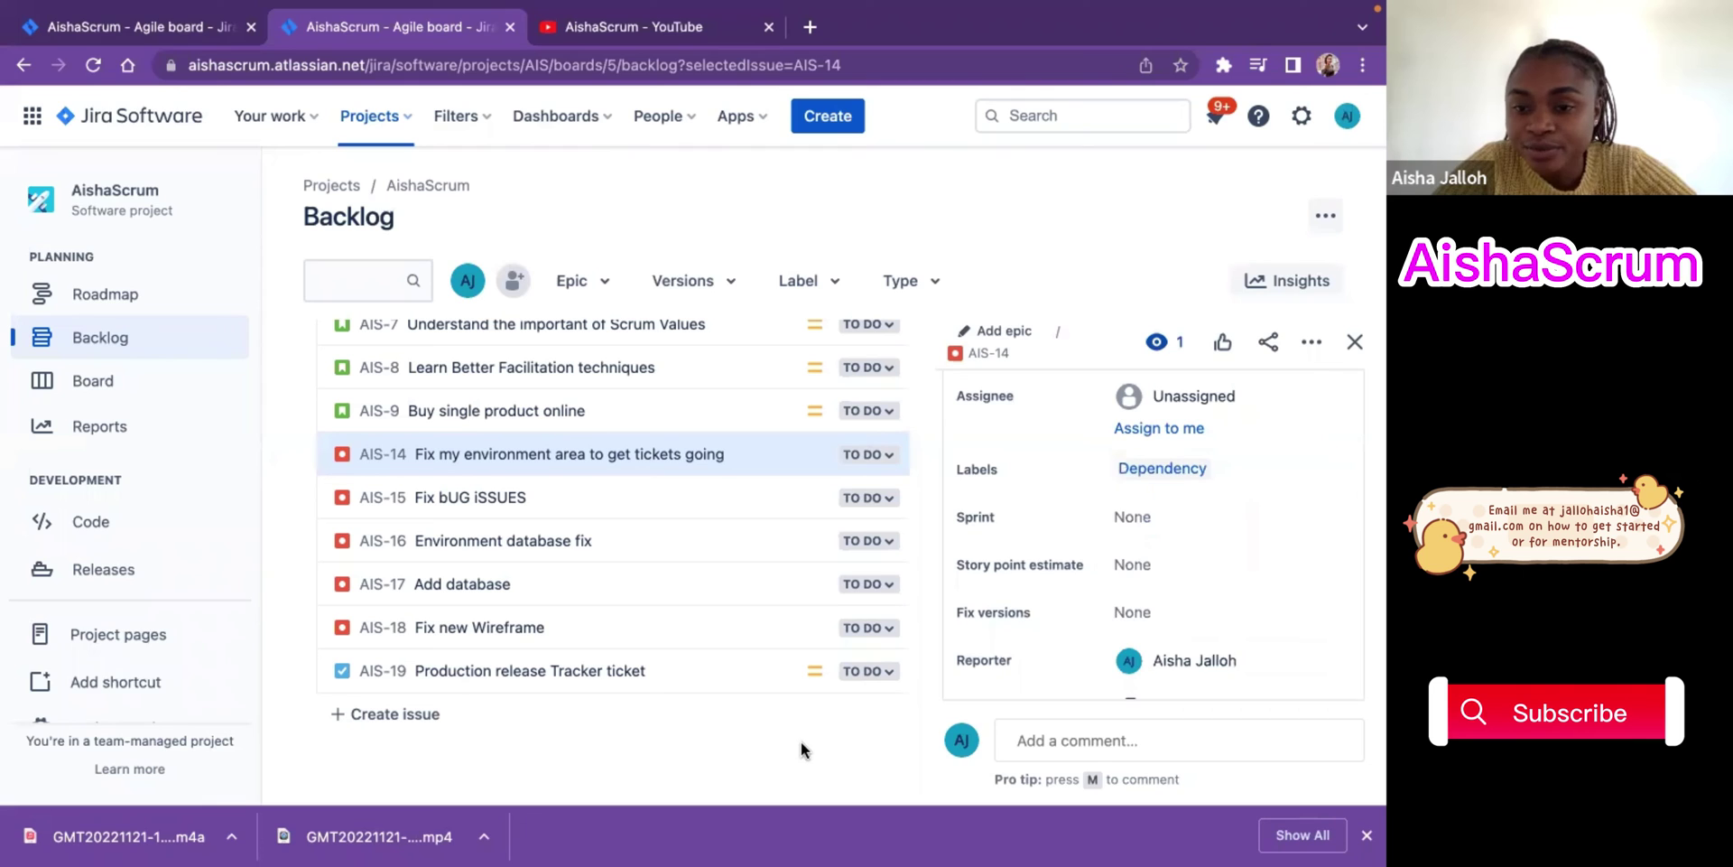
left_click(1355, 343)
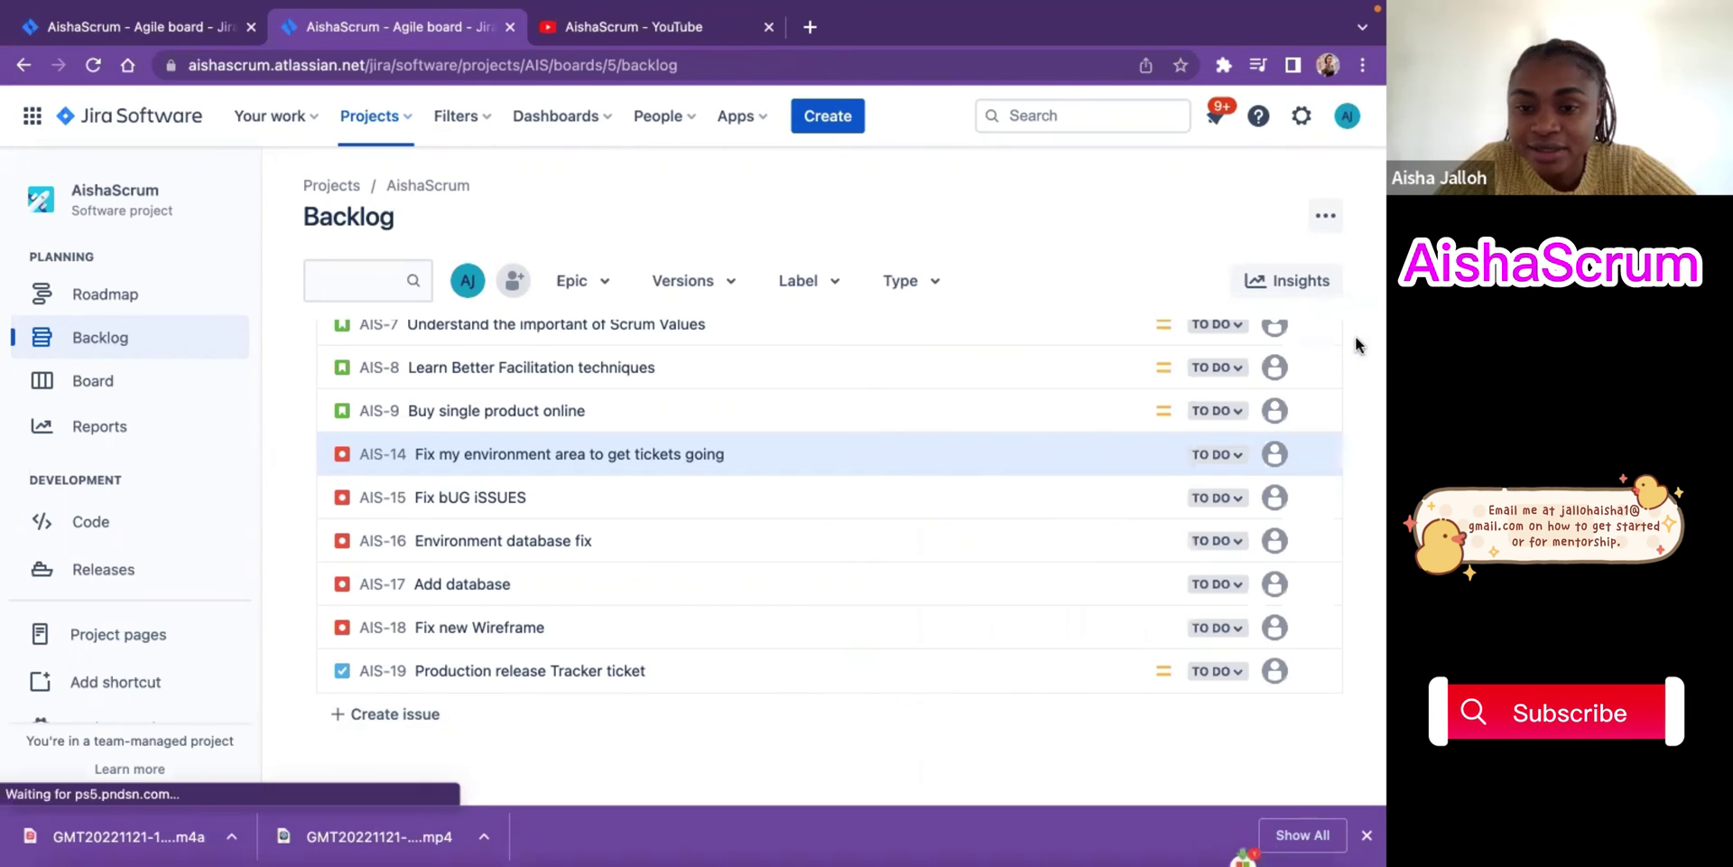
- Create a new label "Issue1" on the bug AIS-15 "Fix bUG iSSUES" and close its details
left_click(764, 503)
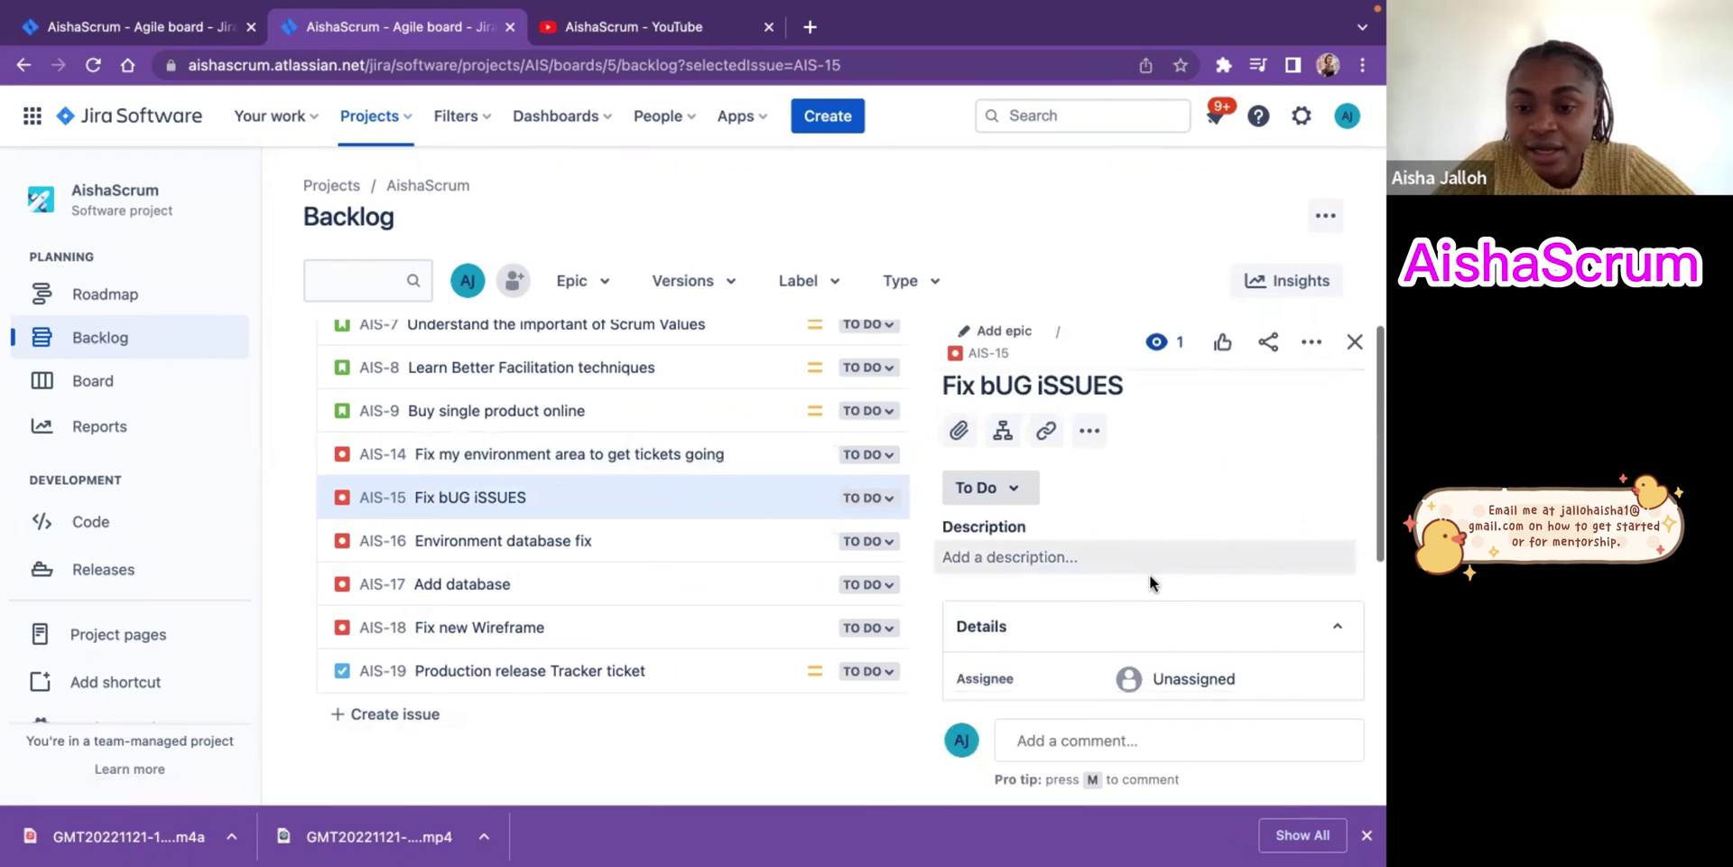
scroll(1150, 574, "down", 4)
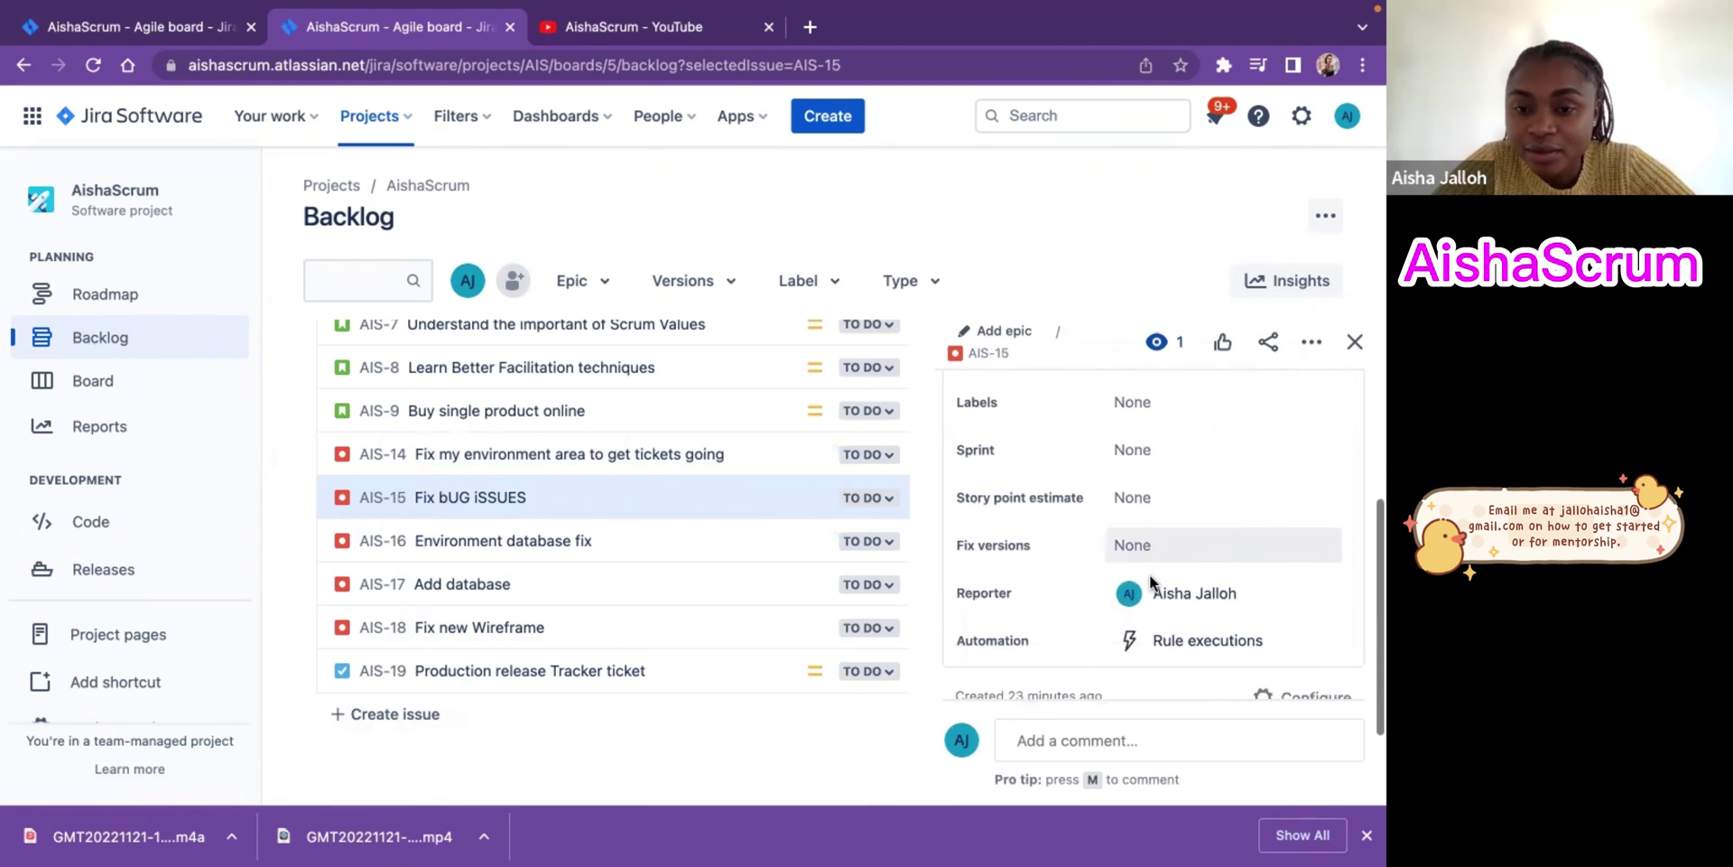
scroll(1152, 542, "up", 1)
left_click(1143, 483)
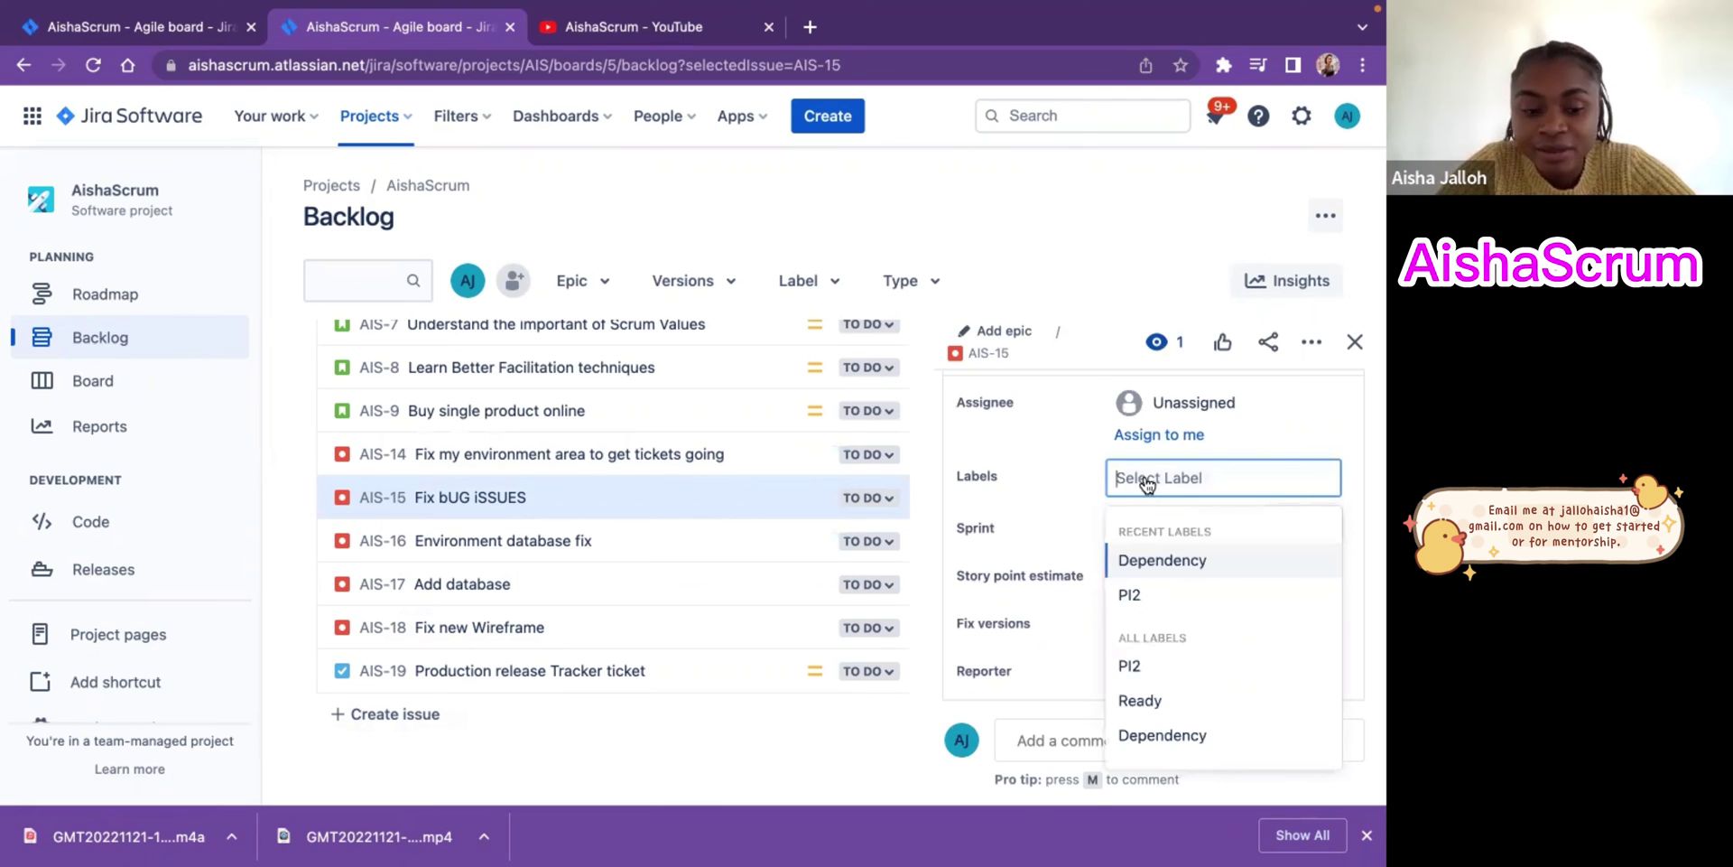
type("Is")
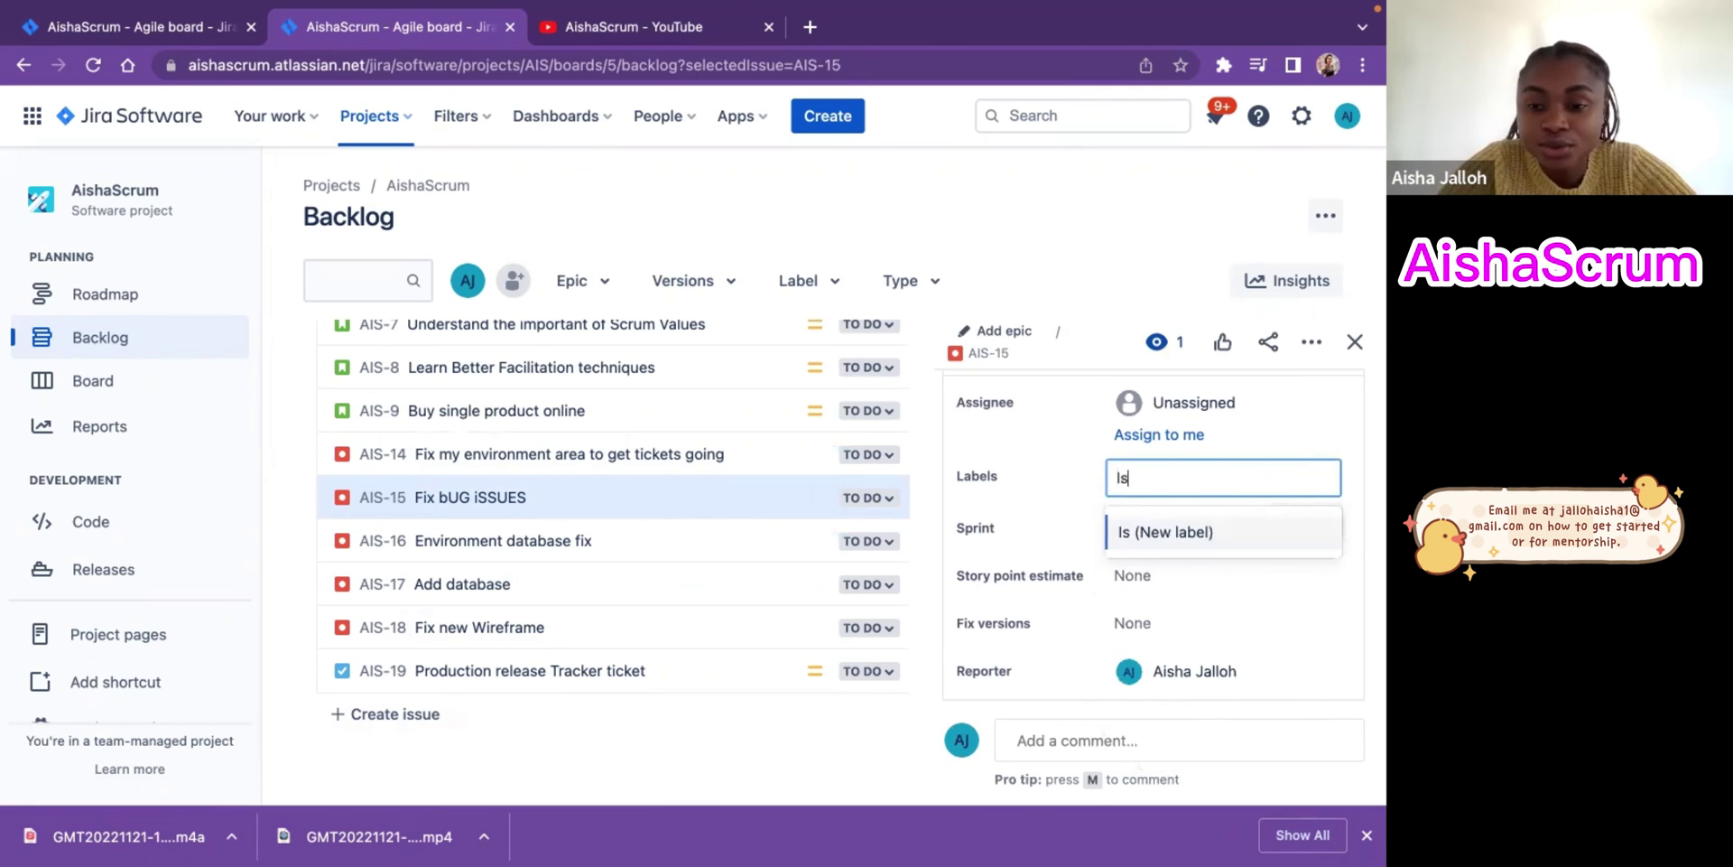
type("sue1")
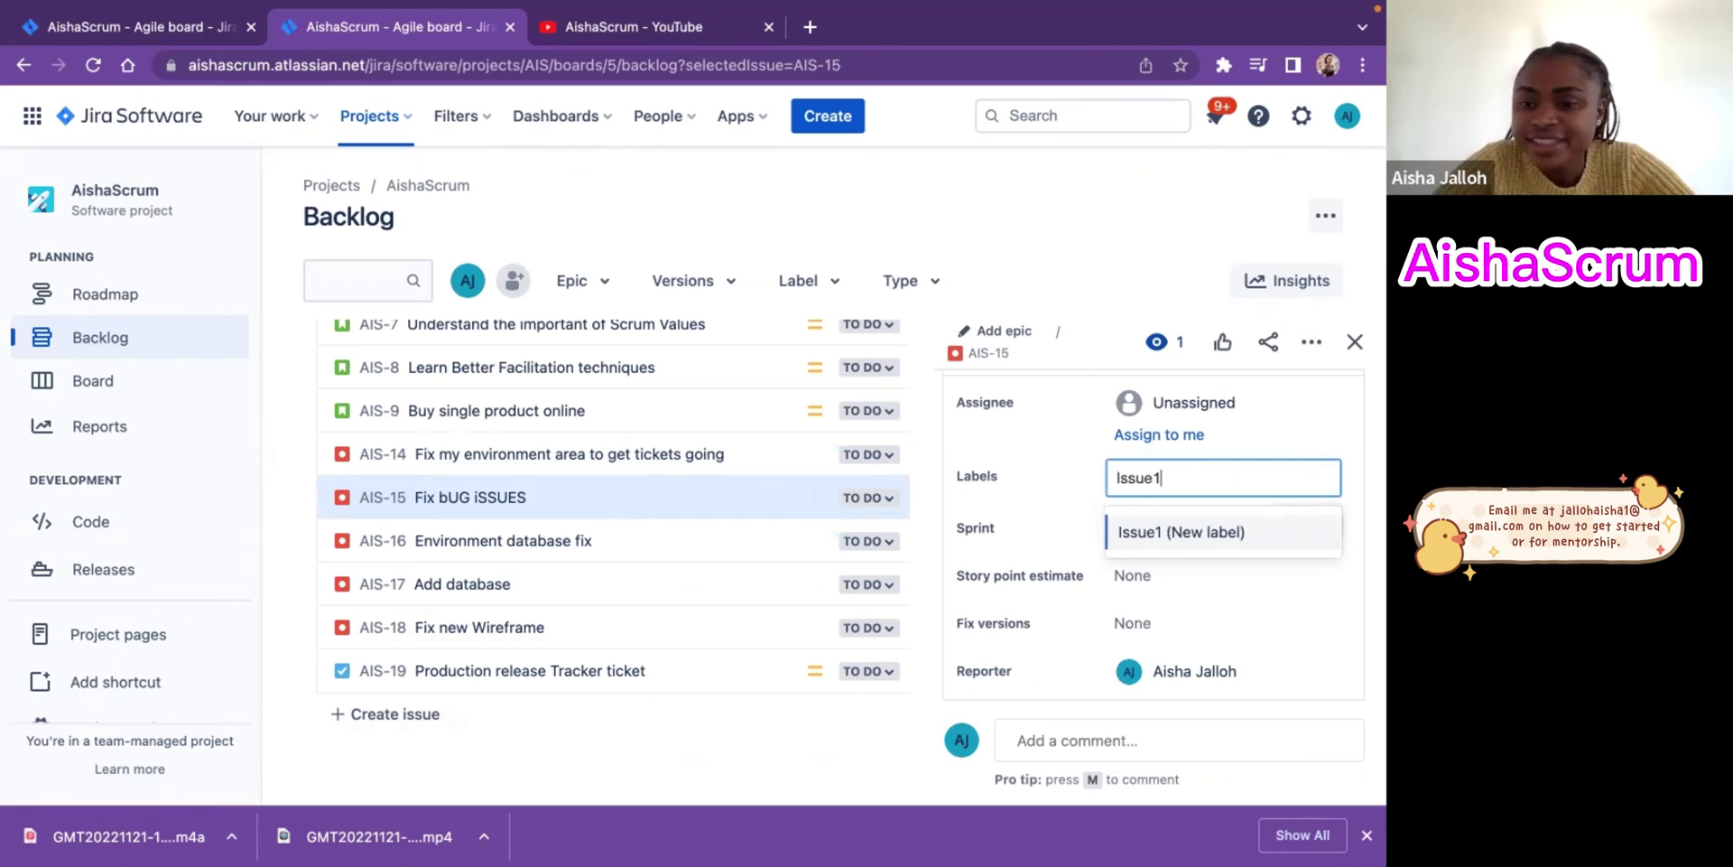
left_click(1163, 535)
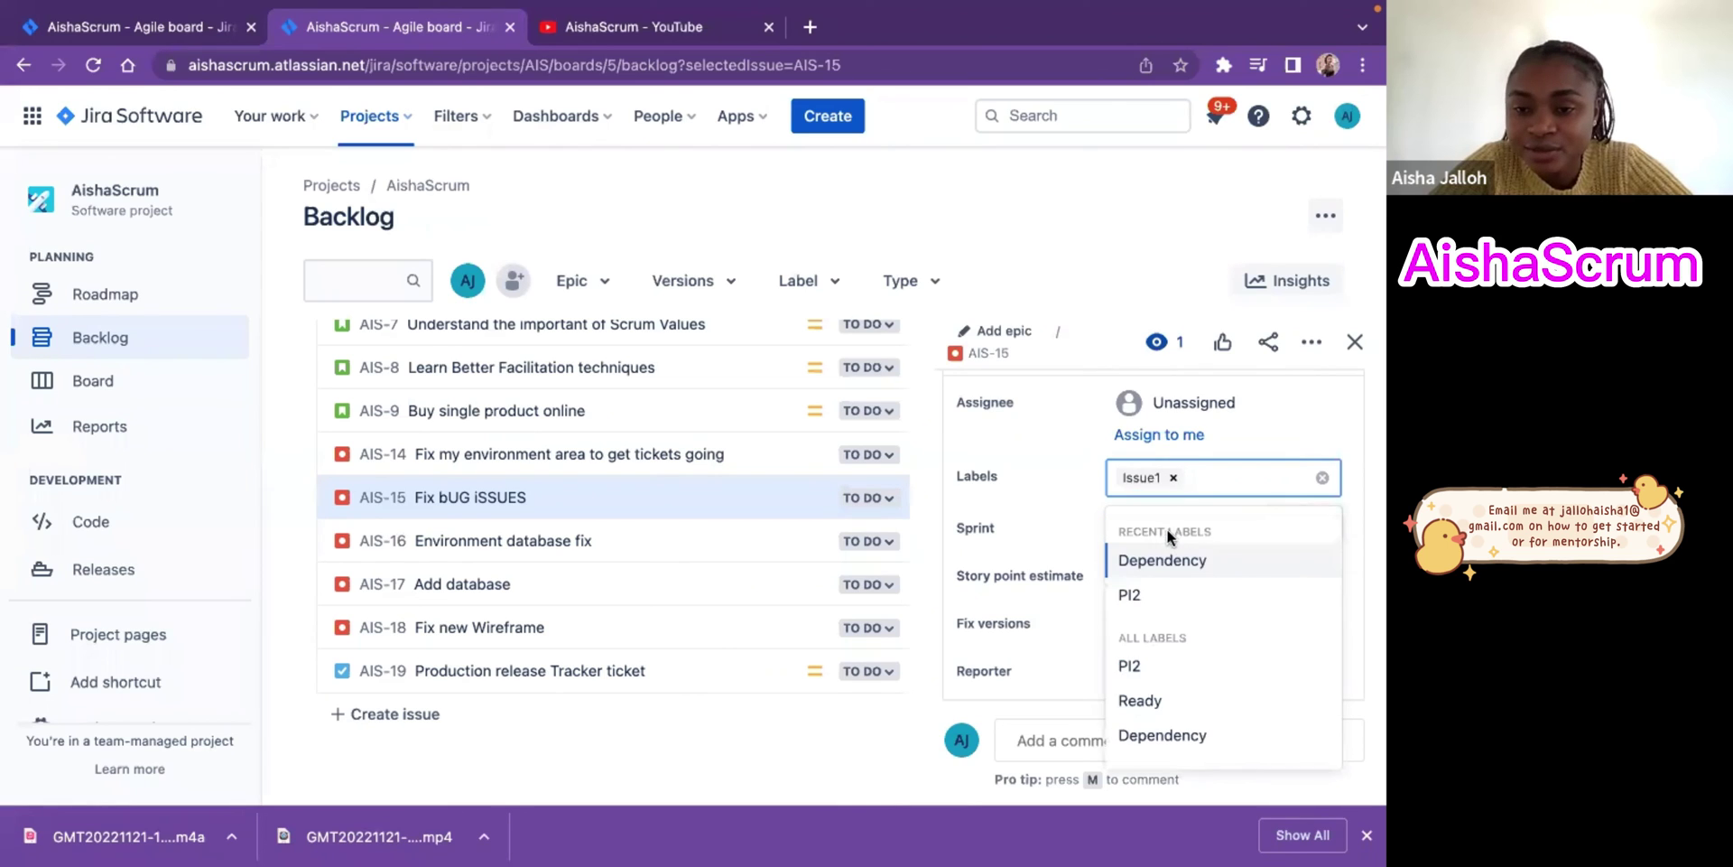
left_click(820, 758)
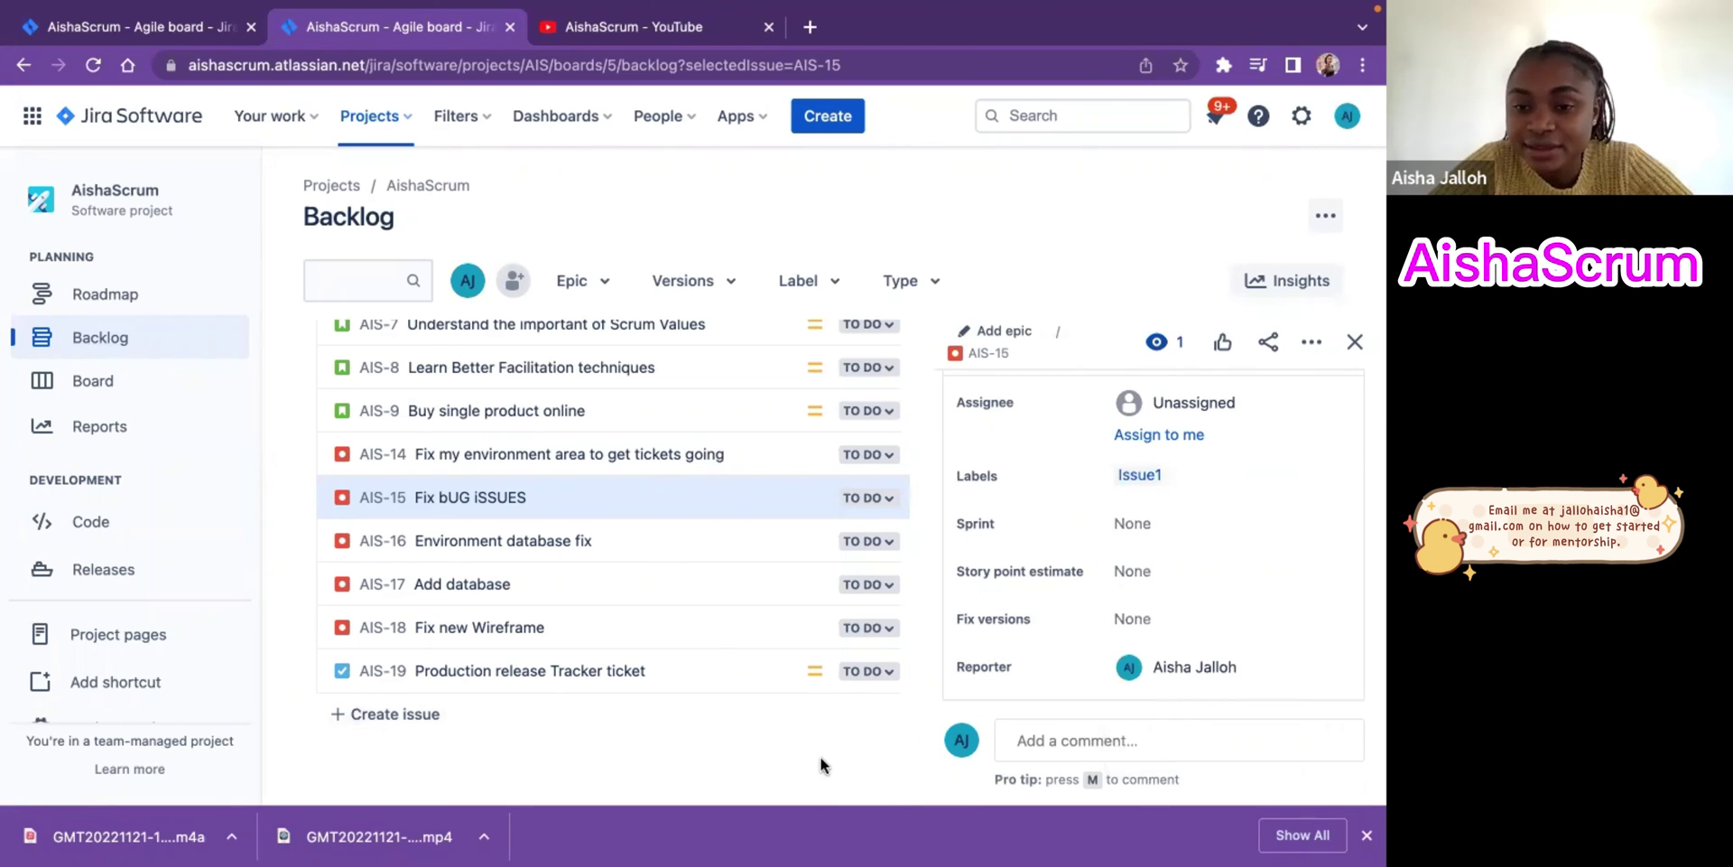
left_click(1355, 341)
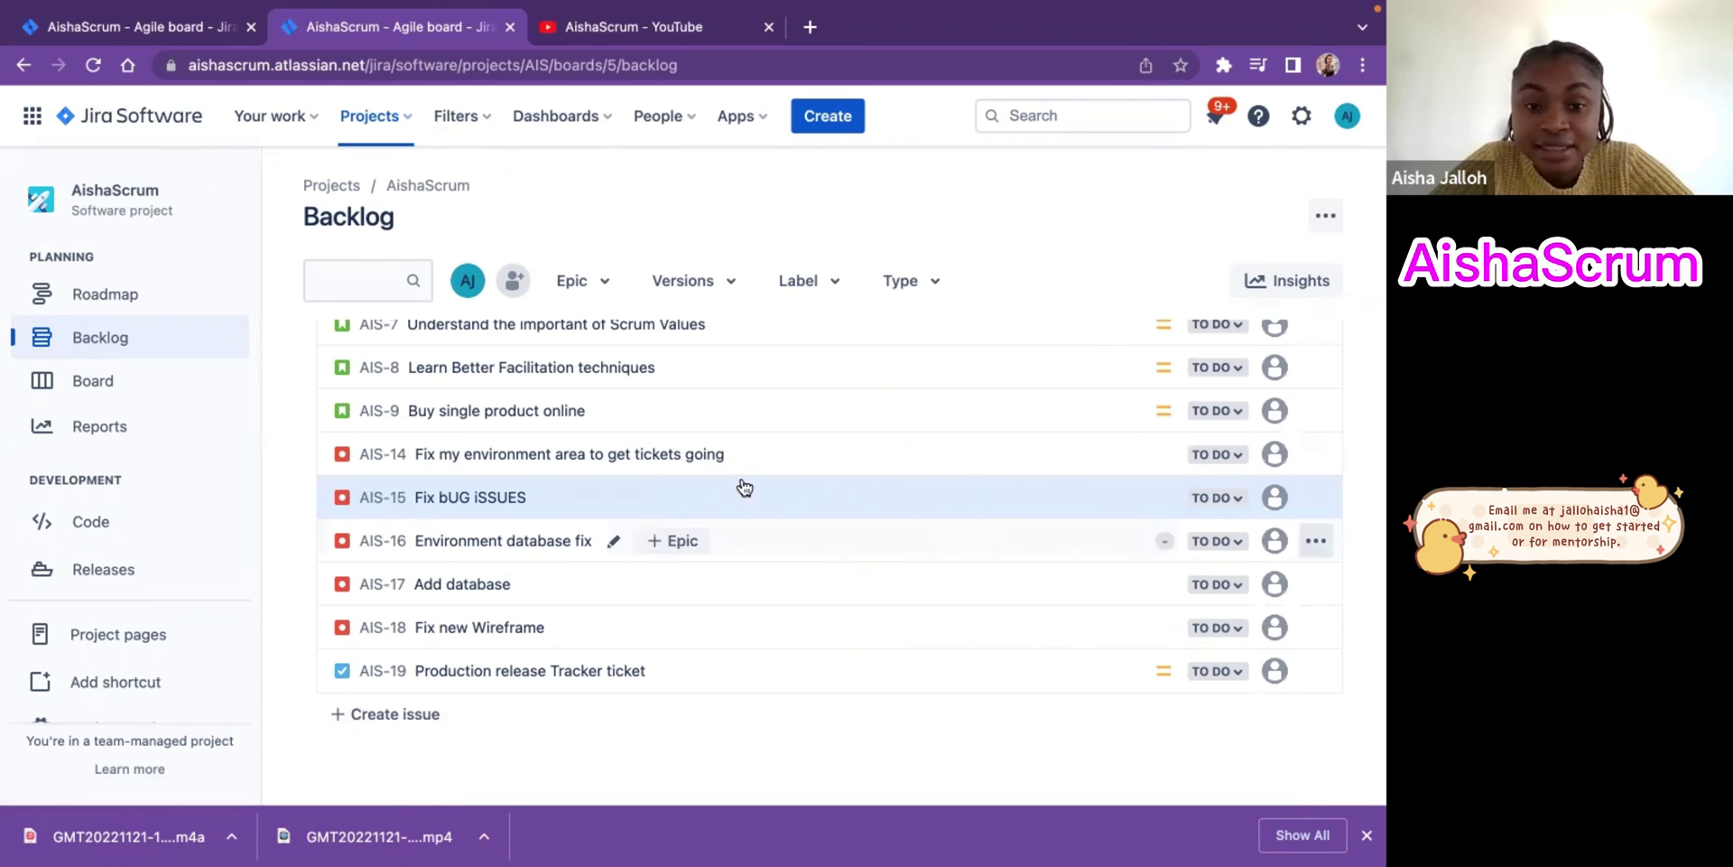
scroll(741, 516, "up", 2)
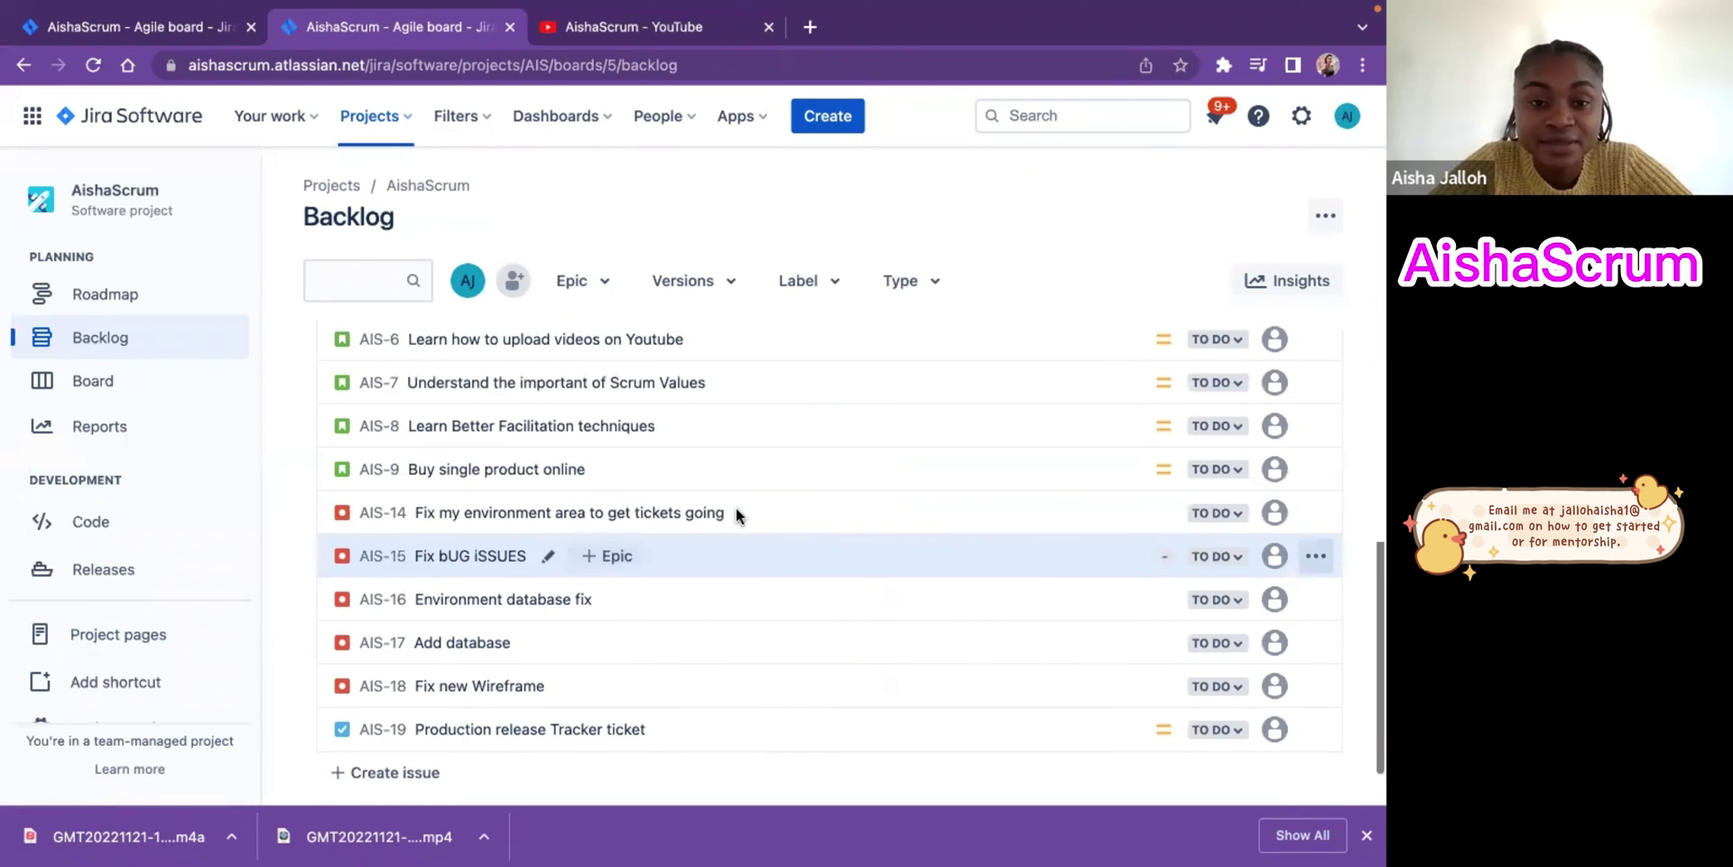
scroll(740, 516, "up", 3)
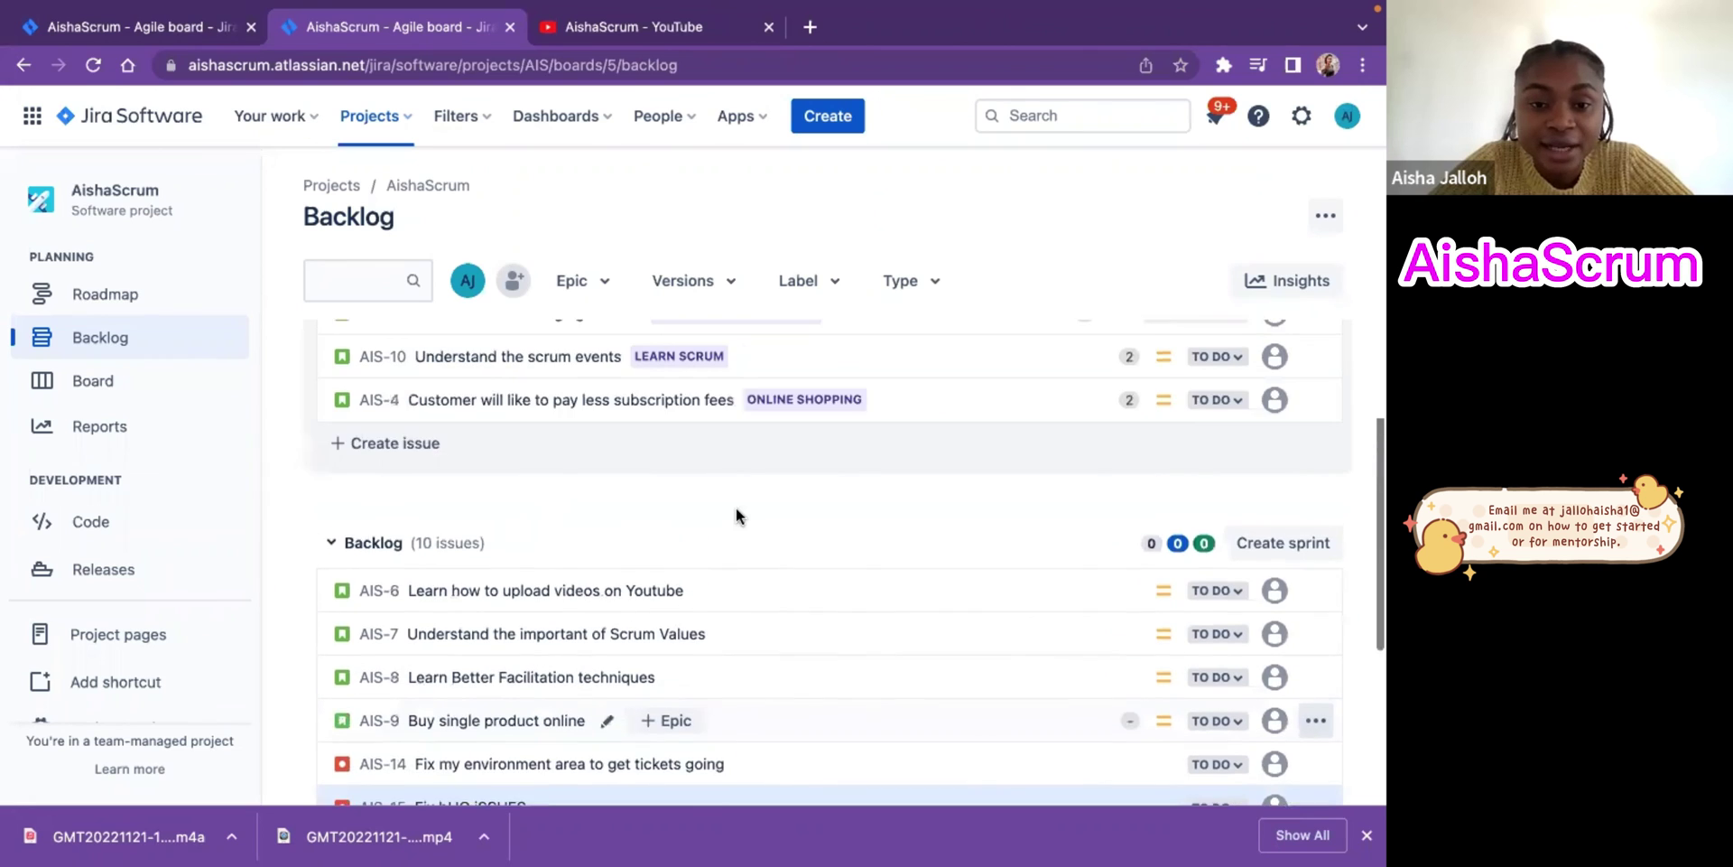
scroll(736, 514, "down", 2)
scroll(734, 508, "down", 2)
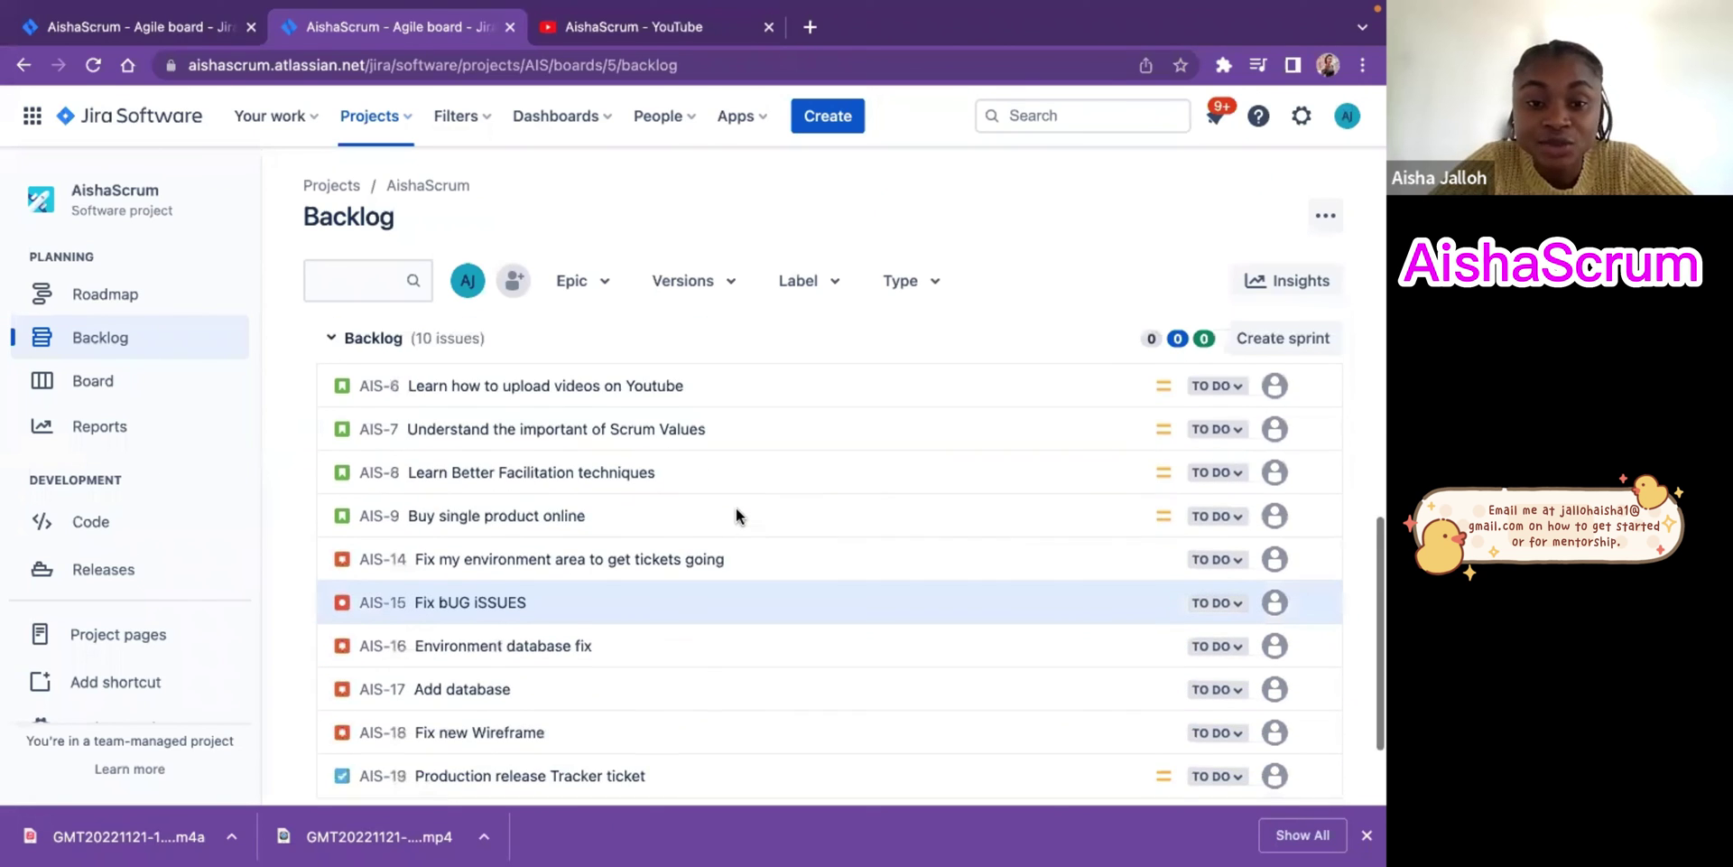
scroll(735, 507, "up", 1)
scroll(735, 507, "up", 4)
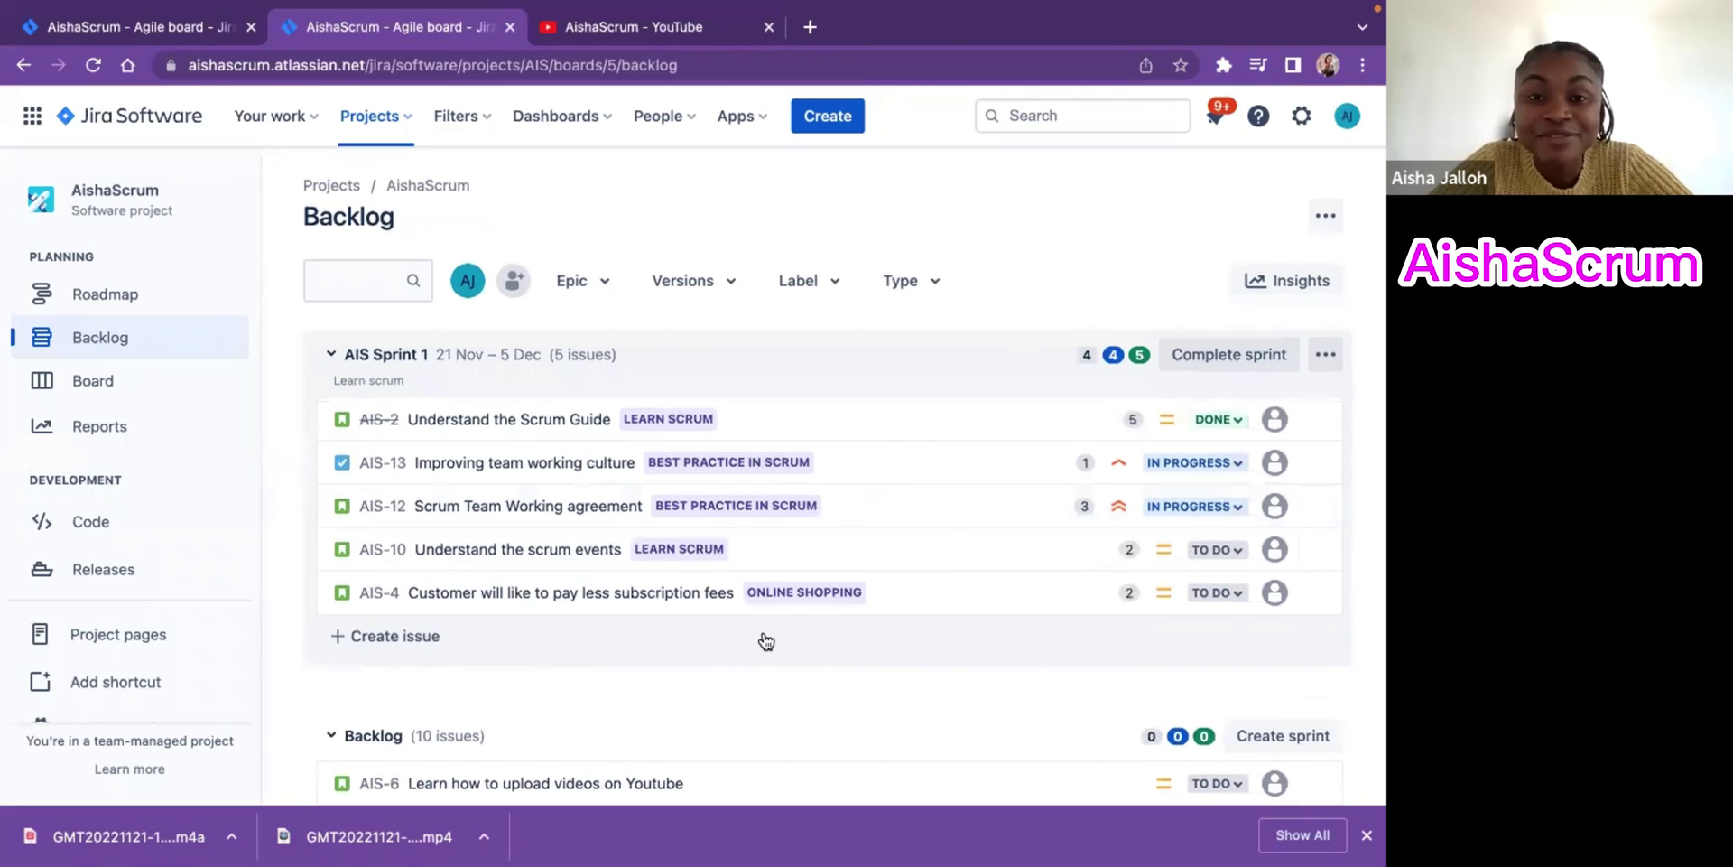
scroll(744, 651, "down", 2)
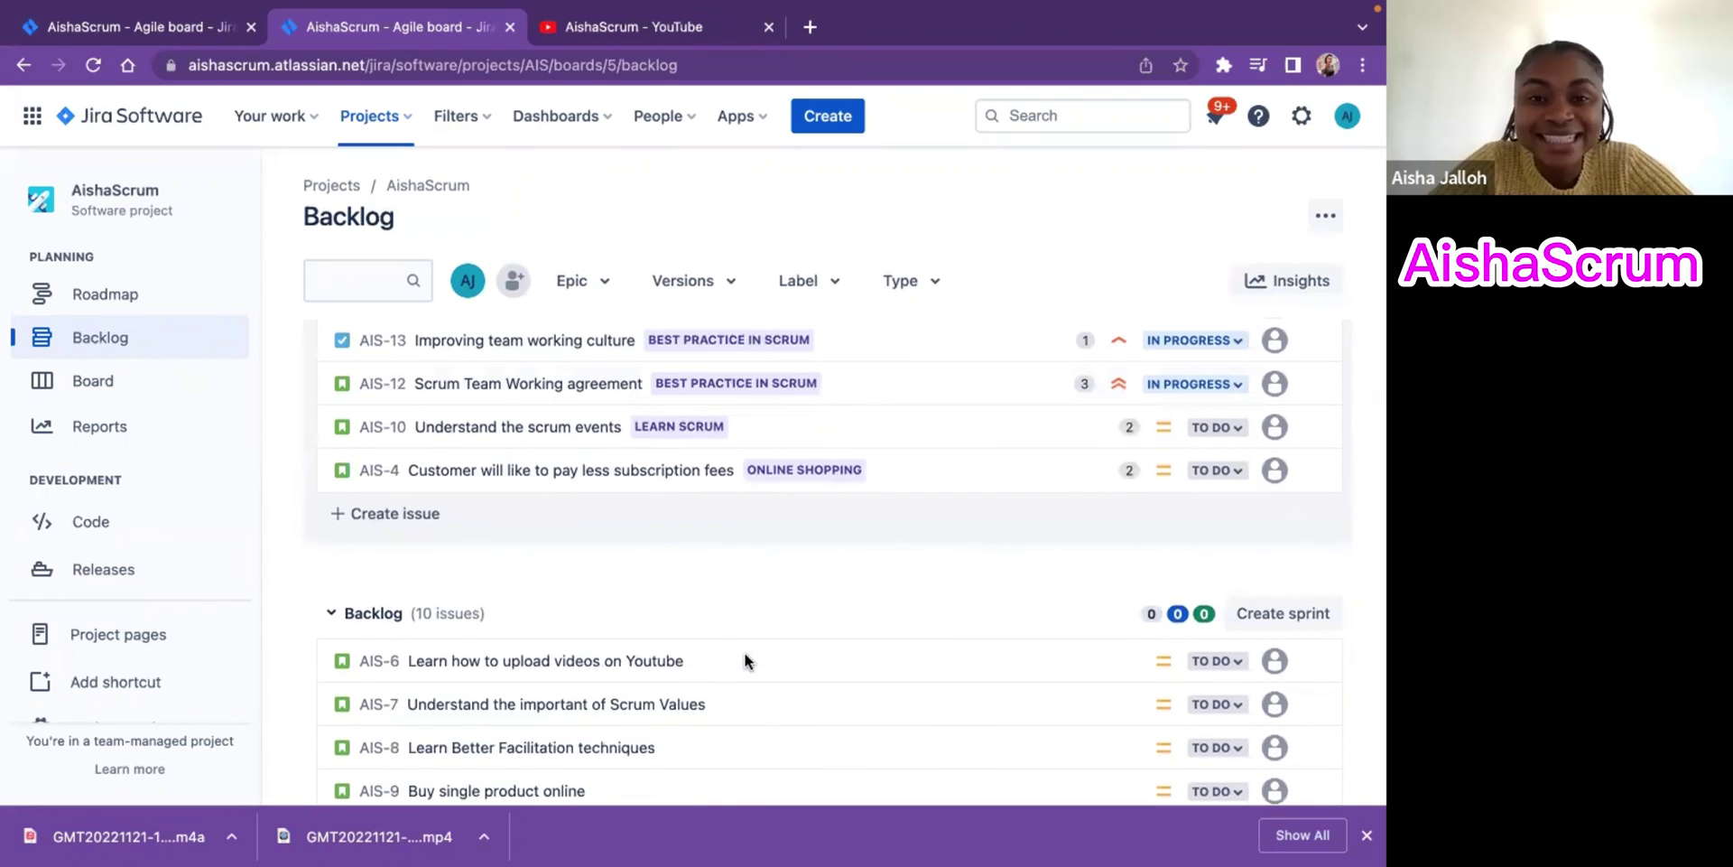
scroll(745, 653, "down", 1)
scroll(744, 653, "up", 3)
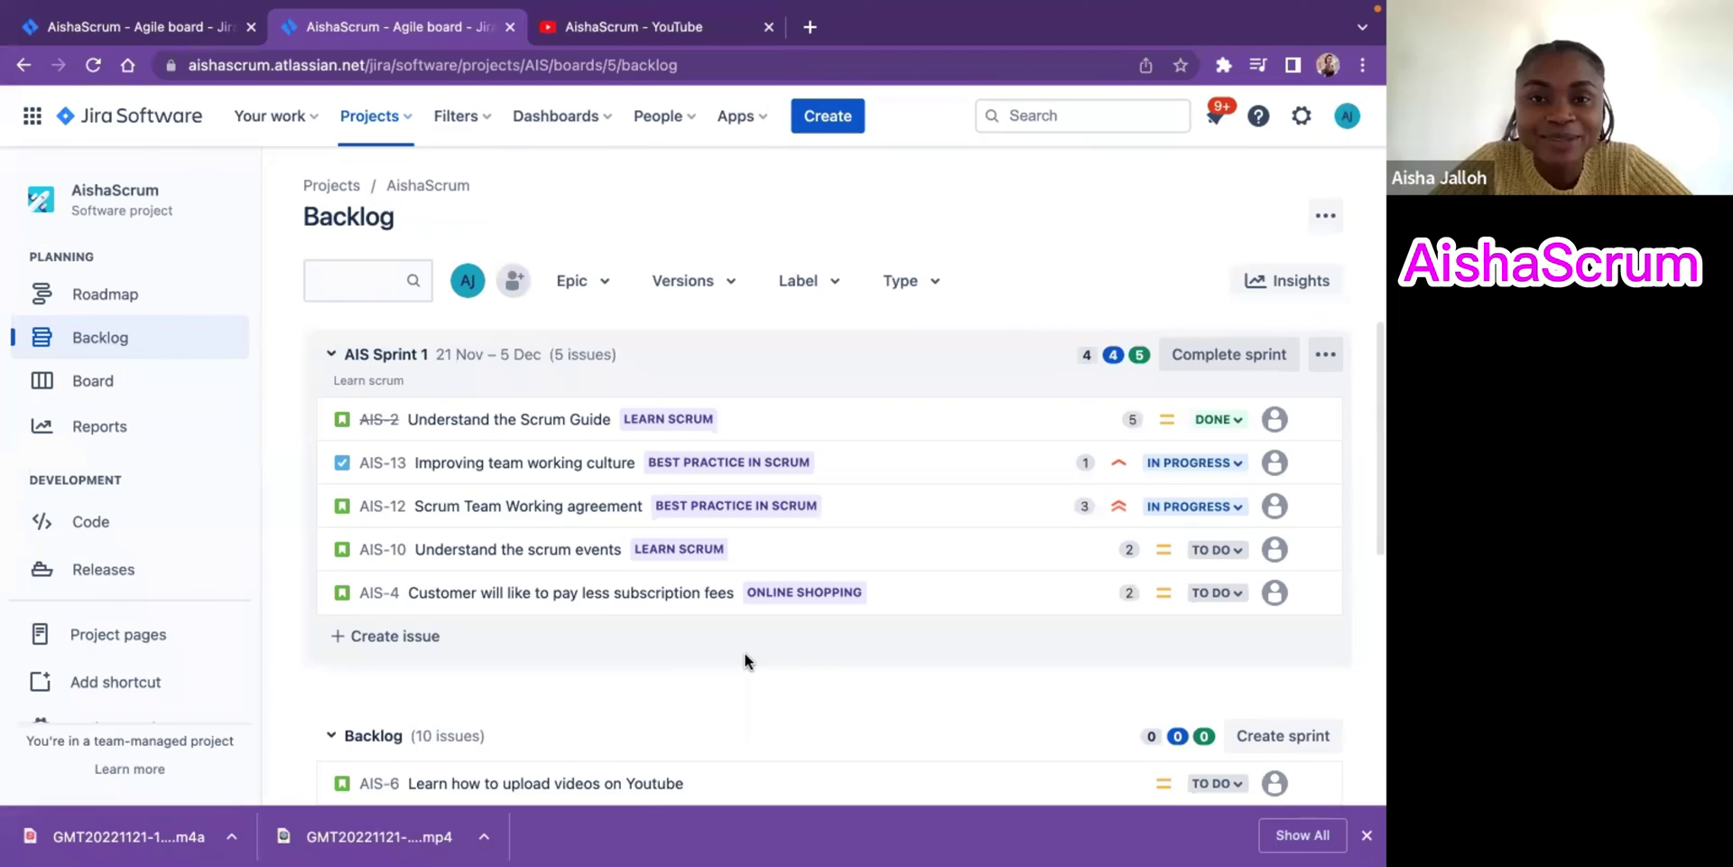
scroll(743, 652, "down", 1)
scroll(743, 652, "up", 1)
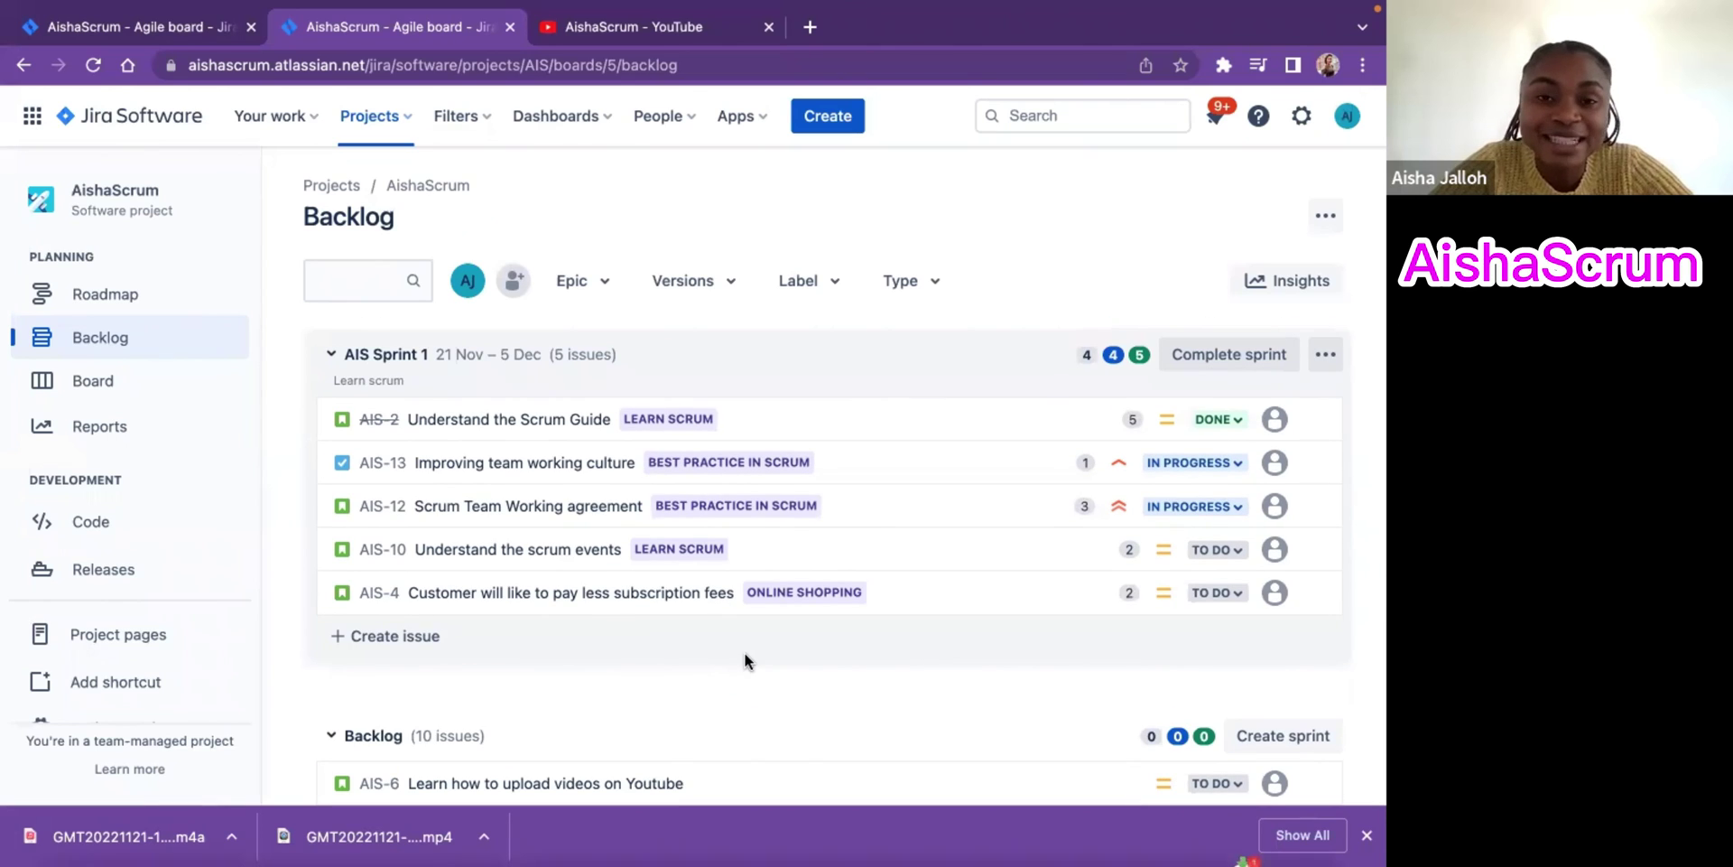